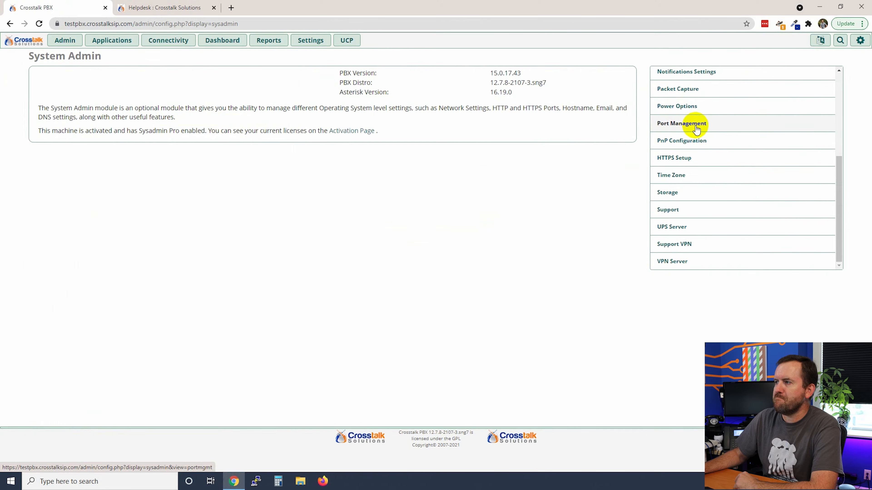
# - Open Port Management and set the HTTPS address to testpbx.crosstalksip.com
pyautogui.click(684, 124)
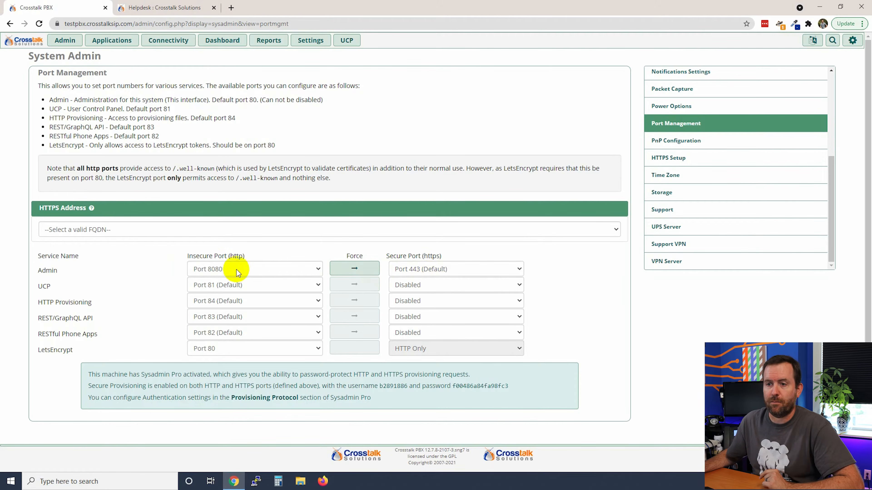
pyautogui.click(89, 229)
pyautogui.click(79, 251)
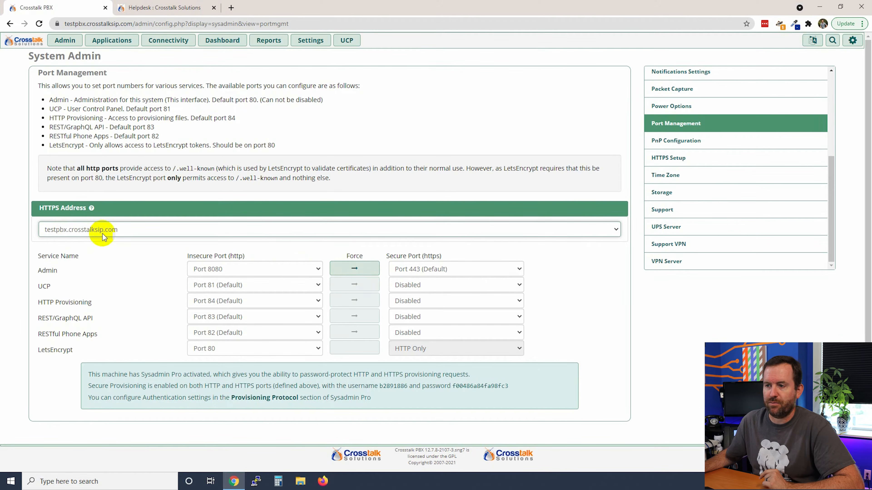
# - Set the secure HTTPS port for HTTP Provisioning to Port 1443 (Default)
pyautogui.moveTo(38, 302); pyautogui.dragTo(111, 302)
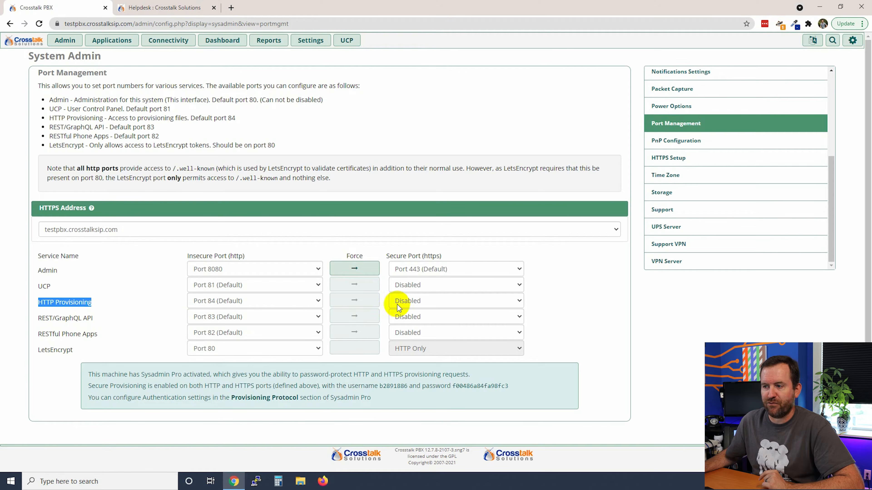
pyautogui.click(420, 304)
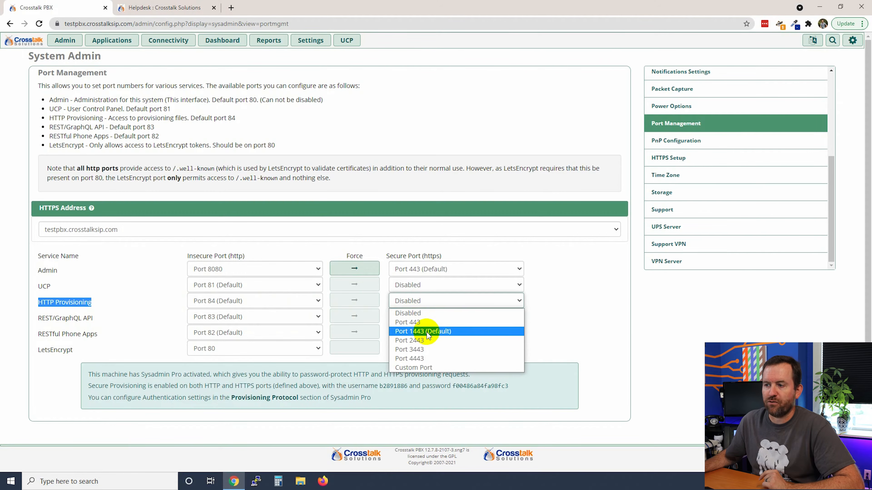
pyautogui.click(436, 333)
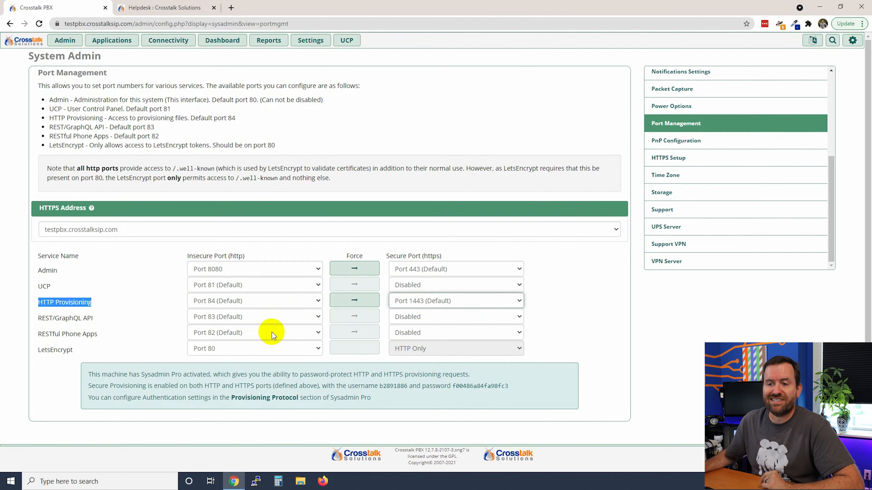
# - Set the secure HTTPS port for RESTful Phone Apps to Port 4443 and save the port settings
pyautogui.click(40, 334)
pyautogui.moveTo(40, 333); pyautogui.dragTo(101, 340)
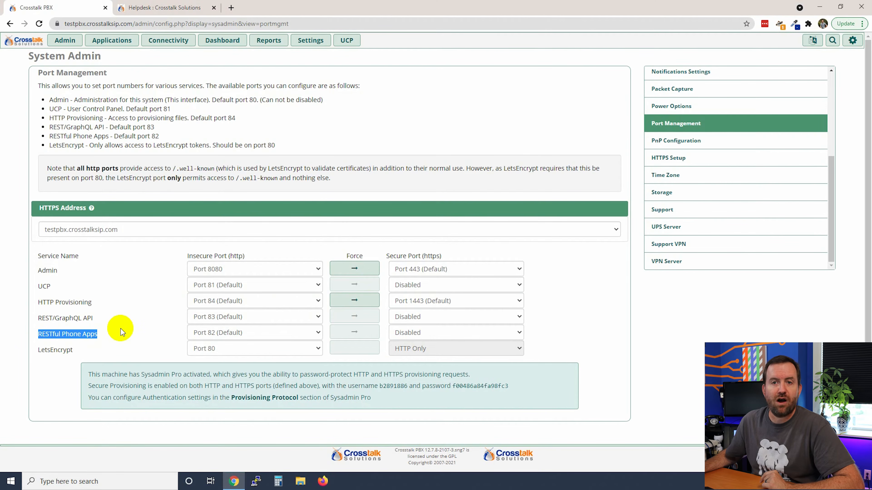
pyautogui.click(416, 333)
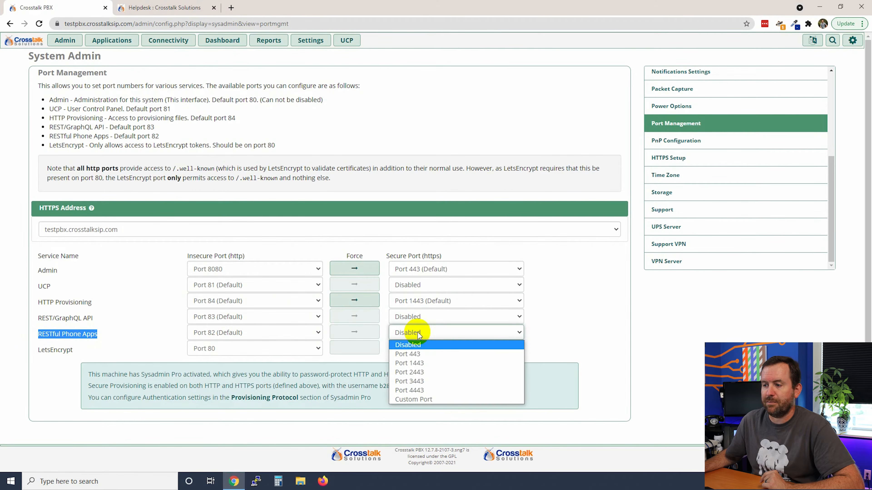
pyautogui.click(425, 390)
pyautogui.click(690, 370)
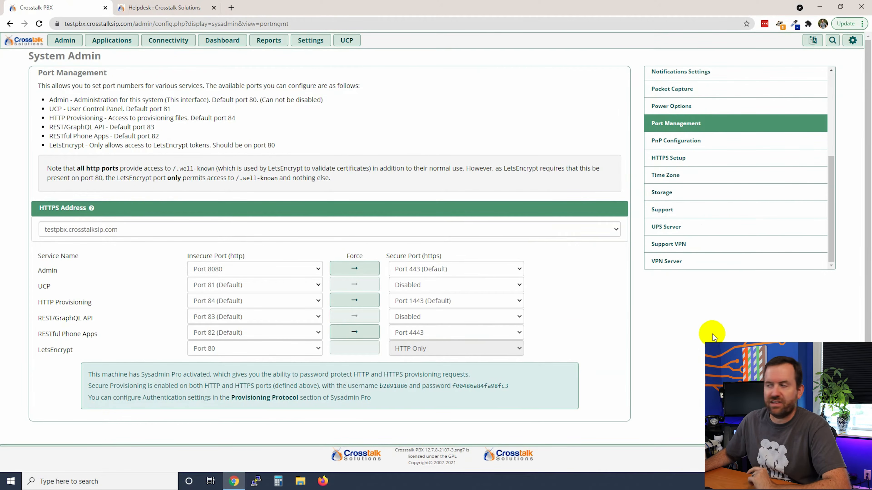
# - In Provisioning Protocols, set HTTP(s) Authentication to HTTPS Only and save the change
pyautogui.scroll(4, 742, 227)
pyautogui.scroll(1, 738, 227)
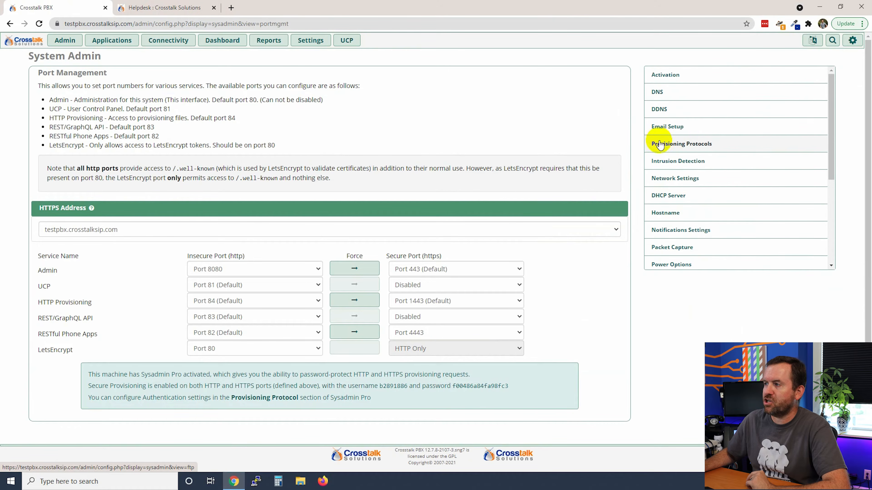
pyautogui.click(665, 146)
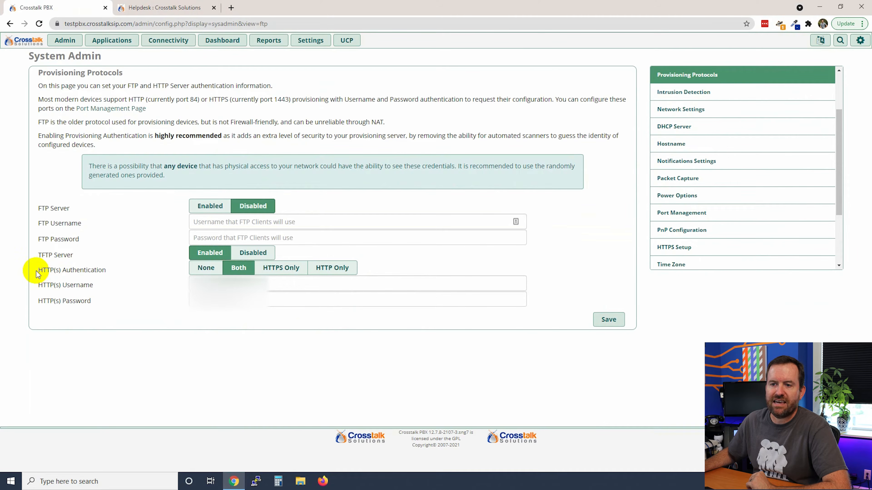
pyautogui.moveTo(34, 271); pyautogui.dragTo(107, 299)
pyautogui.click(167, 372)
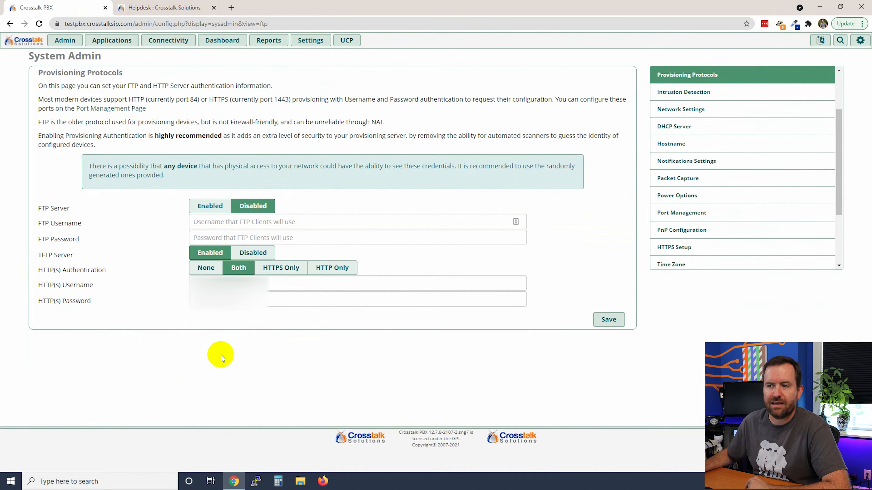
pyautogui.click(275, 267)
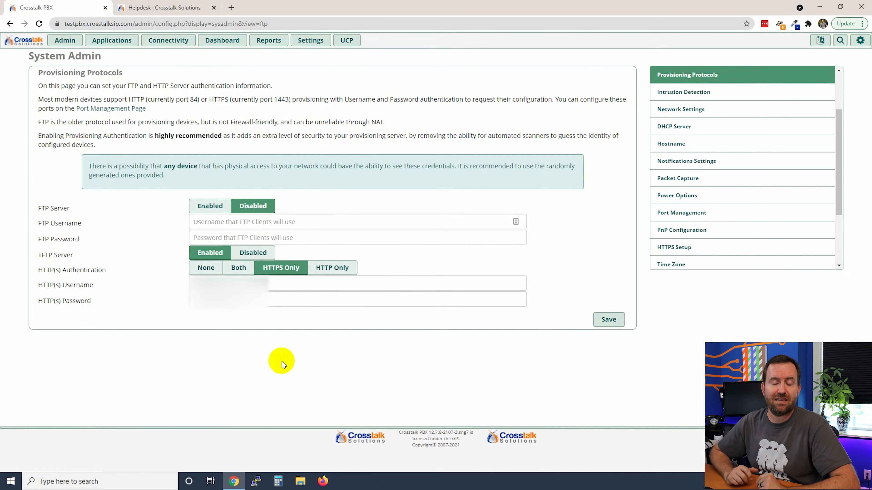
pyautogui.click(609, 318)
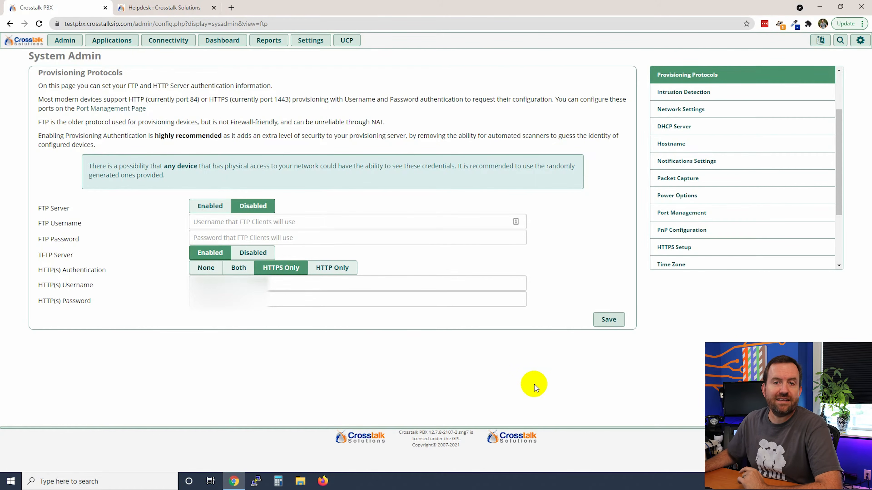
# - Open the Global Settings page of EndPoint Manager
pyautogui.click(313, 39)
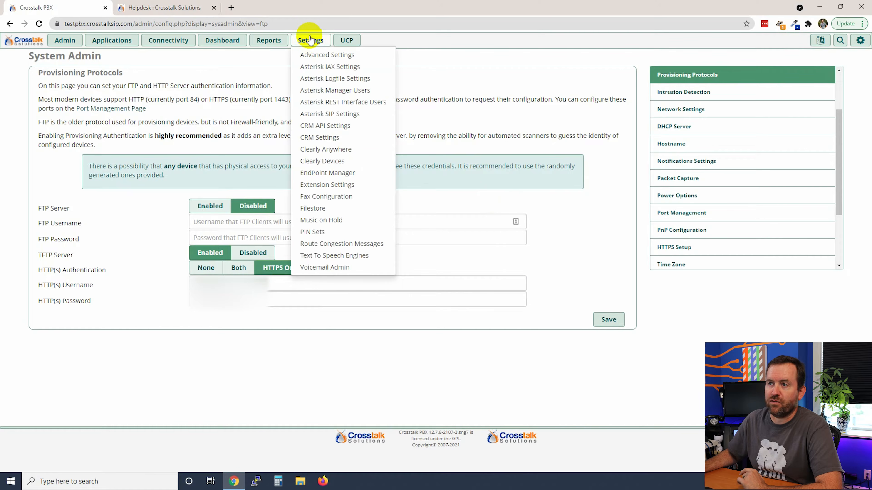
pyautogui.click(316, 174)
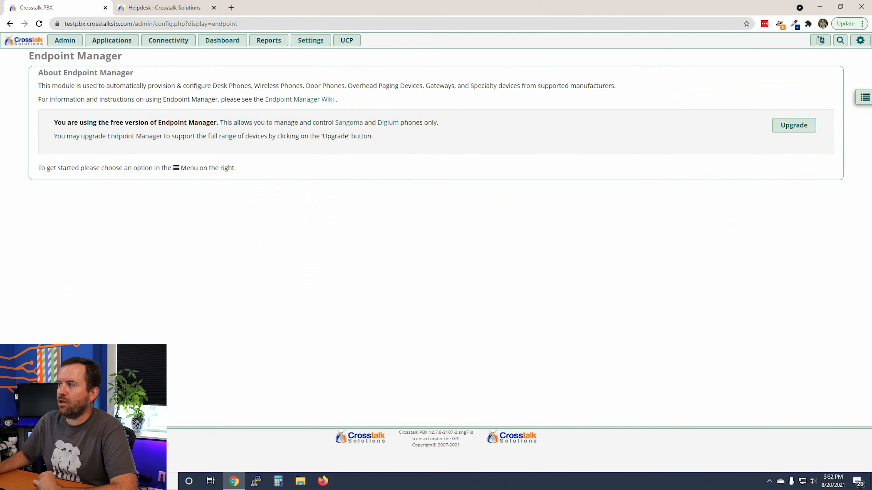
pyautogui.click(864, 98)
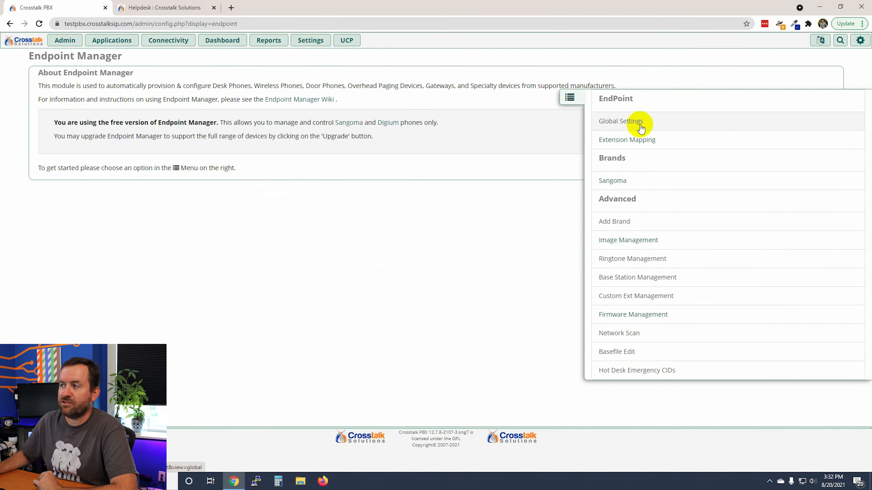
pyautogui.click(628, 122)
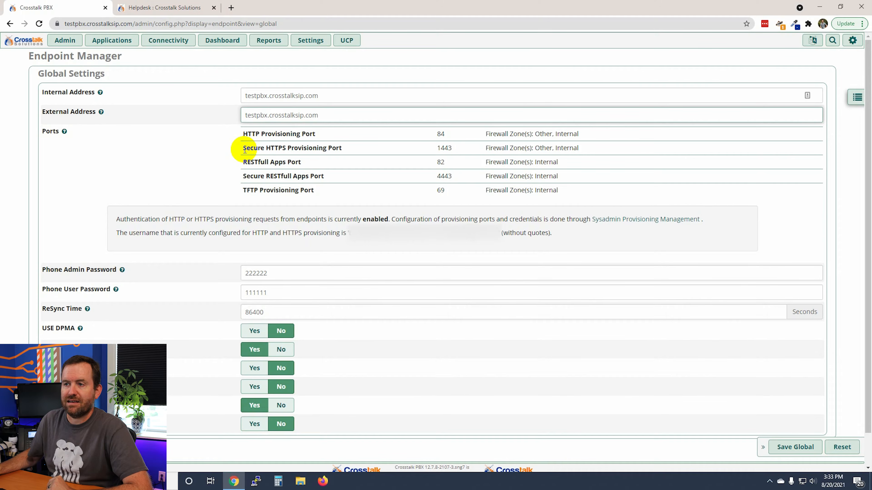
# - Check the secure HTTPS provisioning port and the phone admin password field, and save the global settings
pyautogui.moveTo(243, 150); pyautogui.dragTo(364, 154)
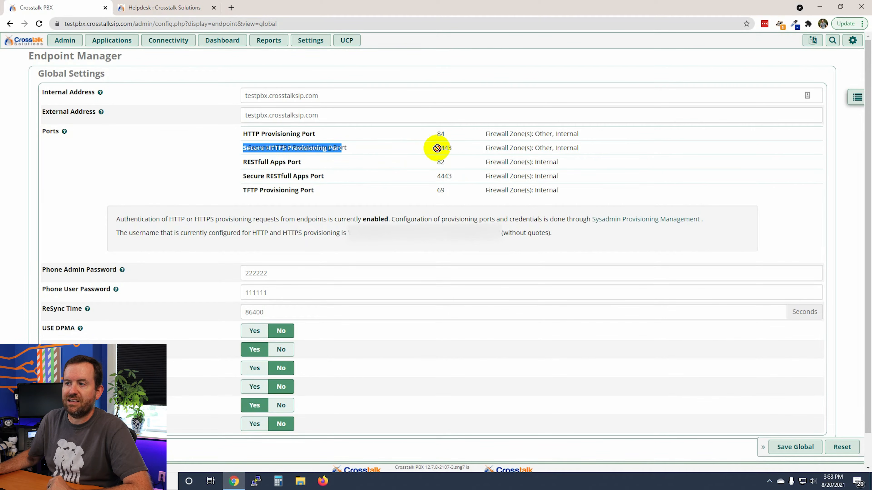
pyautogui.doubleClick(445, 148)
pyautogui.click(271, 274)
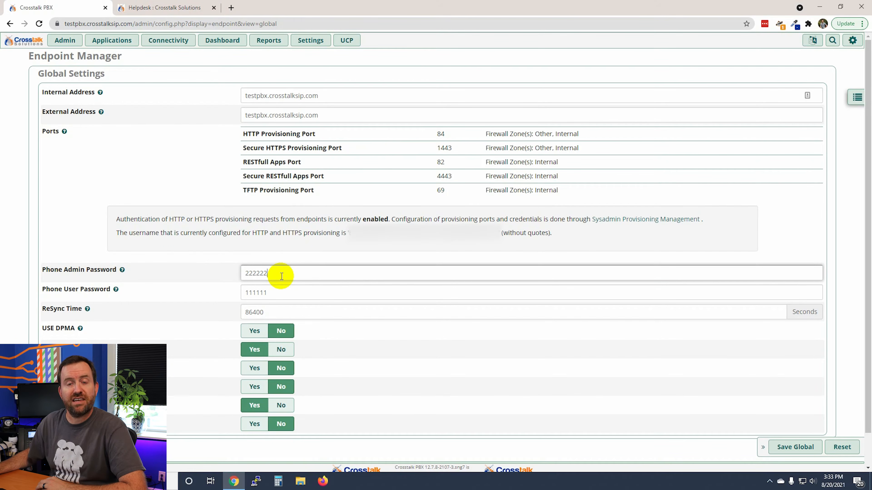
pyautogui.moveTo(268, 275); pyautogui.dragTo(199, 271)
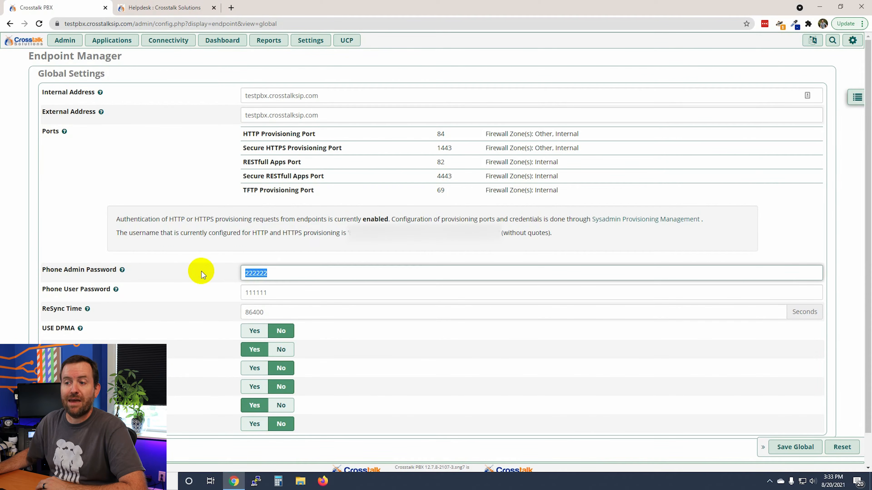
pyautogui.click(275, 273)
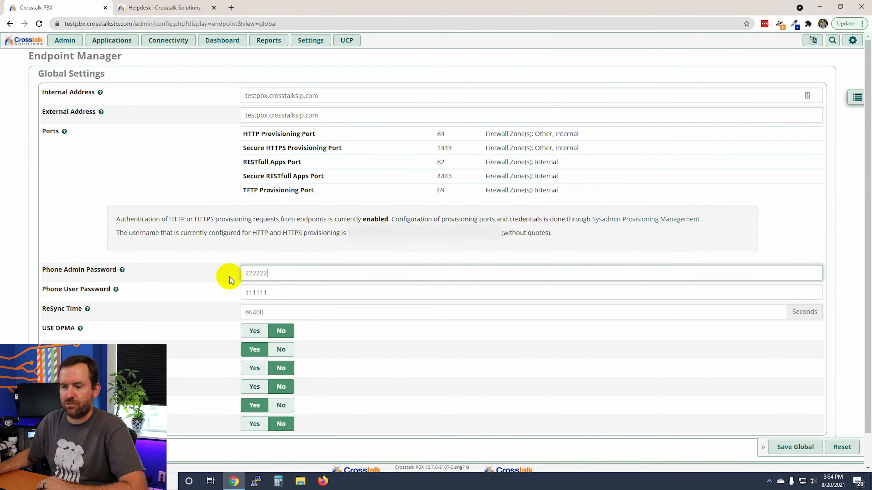
pyautogui.click(786, 447)
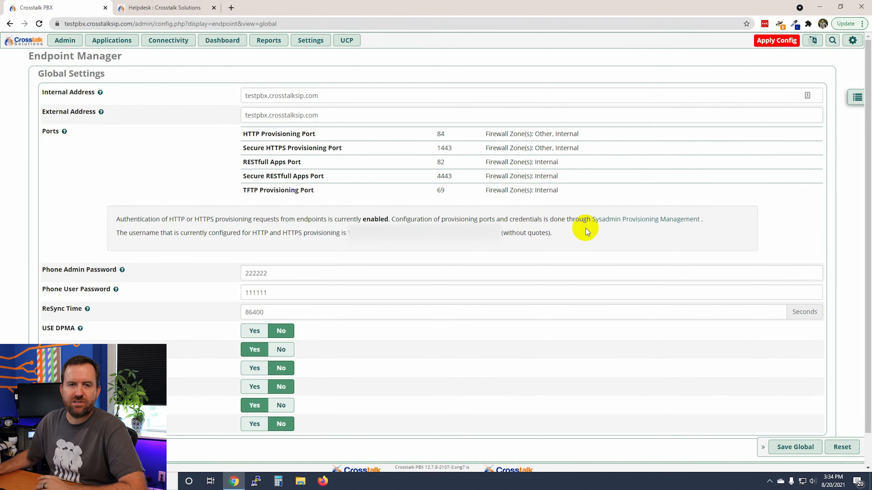
# - Upload the background image s500-crosstalk-logo-on-wood.jpg in Image Management and return to the image list
pyautogui.click(857, 98)
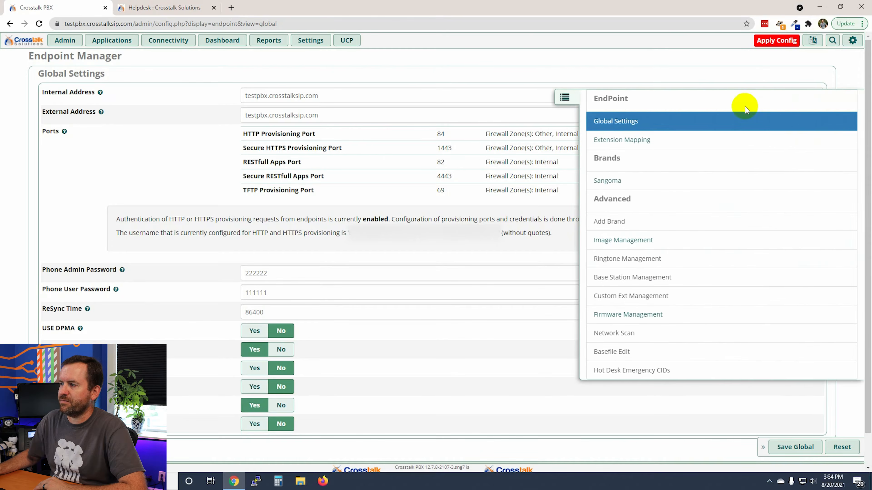
pyautogui.click(604, 243)
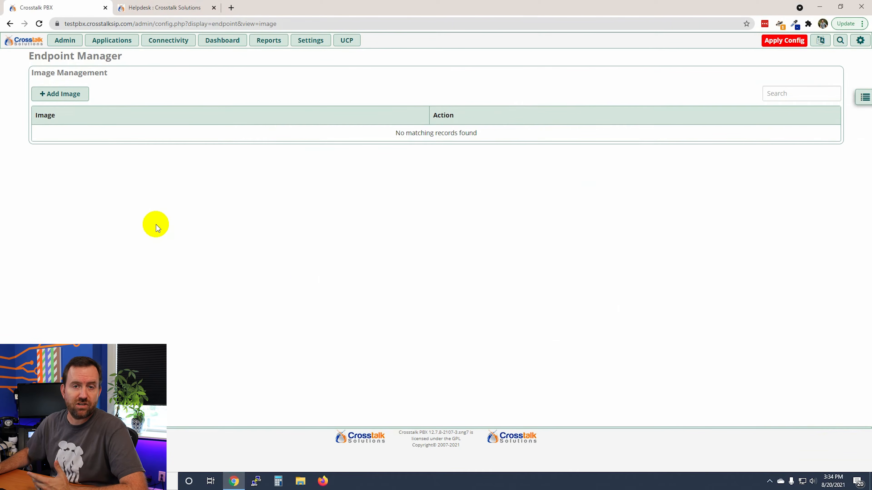
pyautogui.click(60, 93)
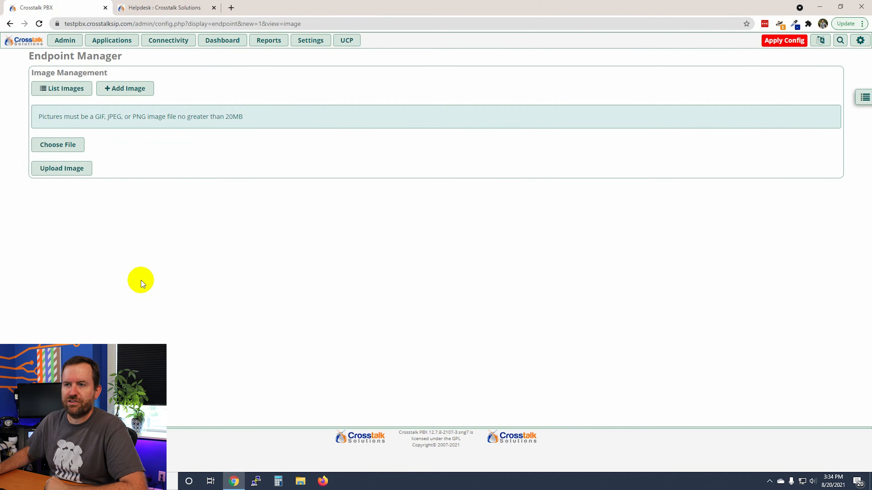
pyautogui.click(861, 100)
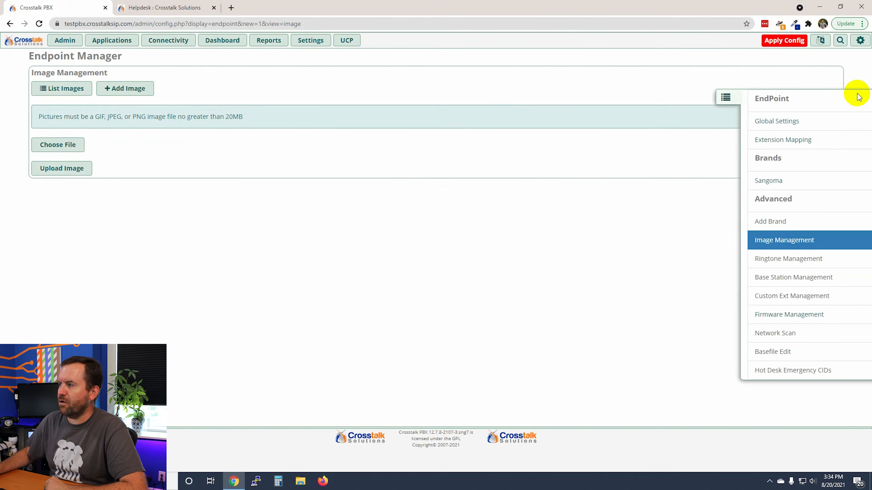
pyautogui.click(607, 240)
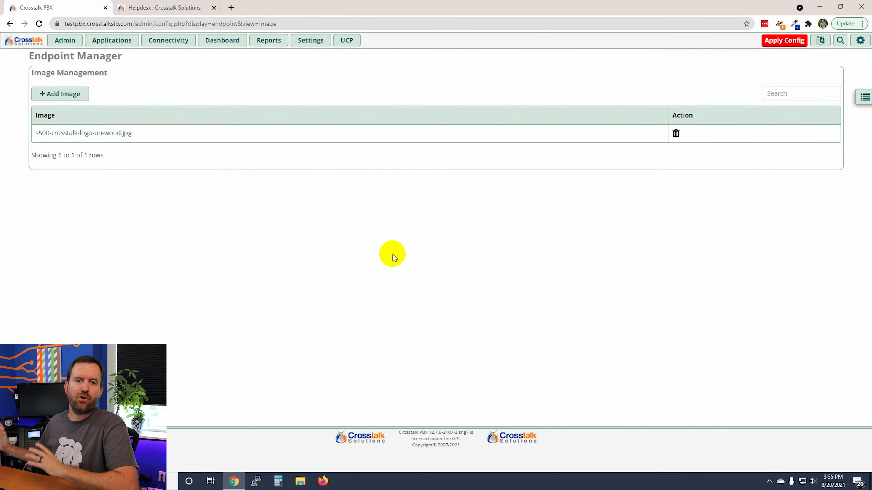
# - In Firmware Management, assign firmware 1.66 for Sangoma's S series to Firmware Slot 1
pyautogui.click(863, 98)
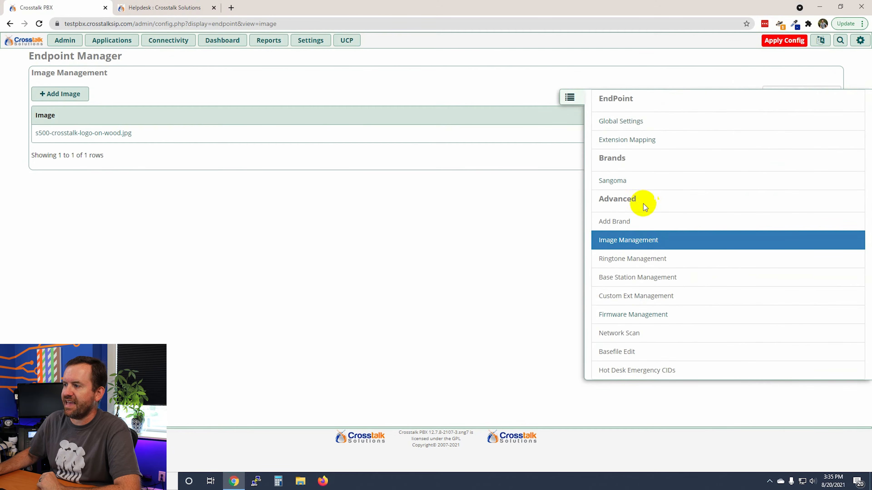
pyautogui.click(614, 317)
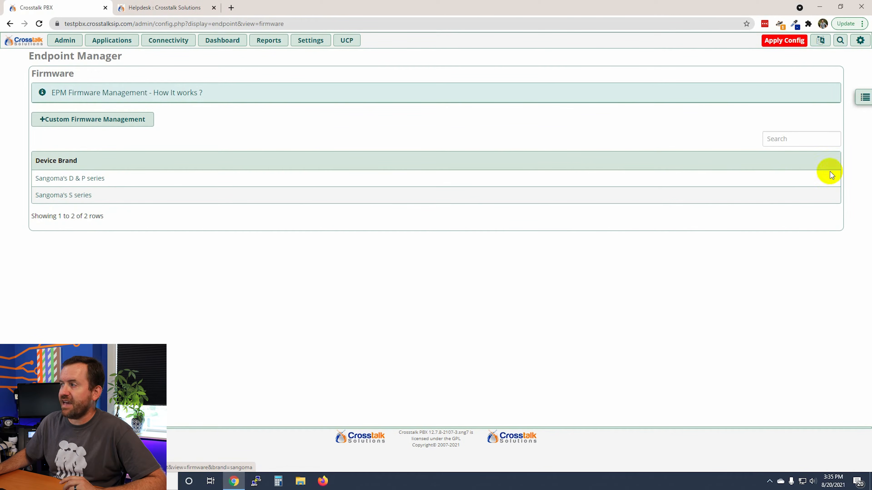
pyautogui.click(864, 98)
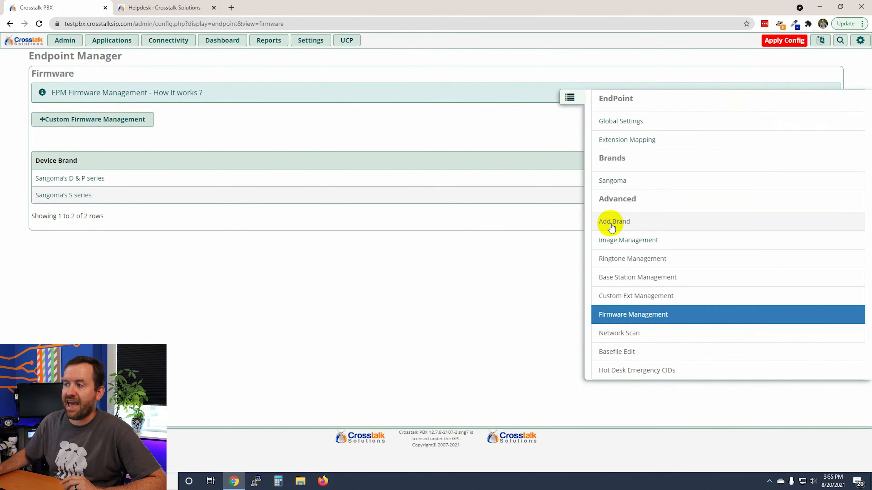
pyautogui.click(570, 100)
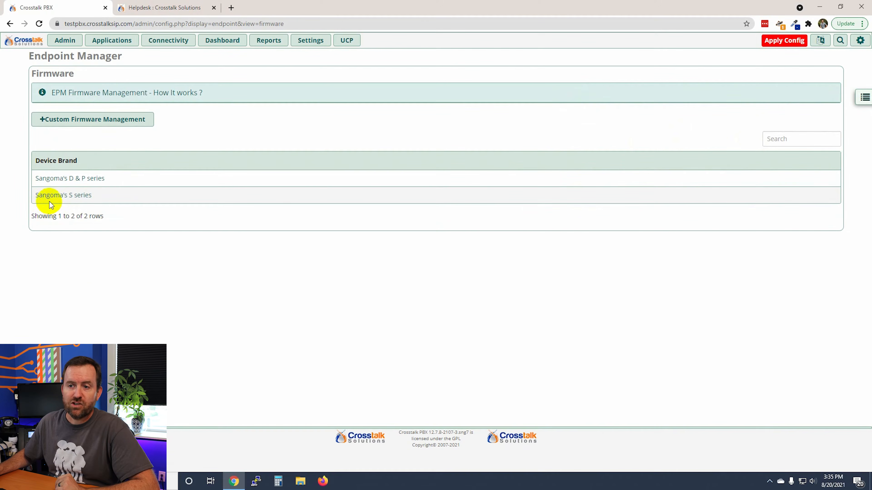
pyautogui.click(48, 195)
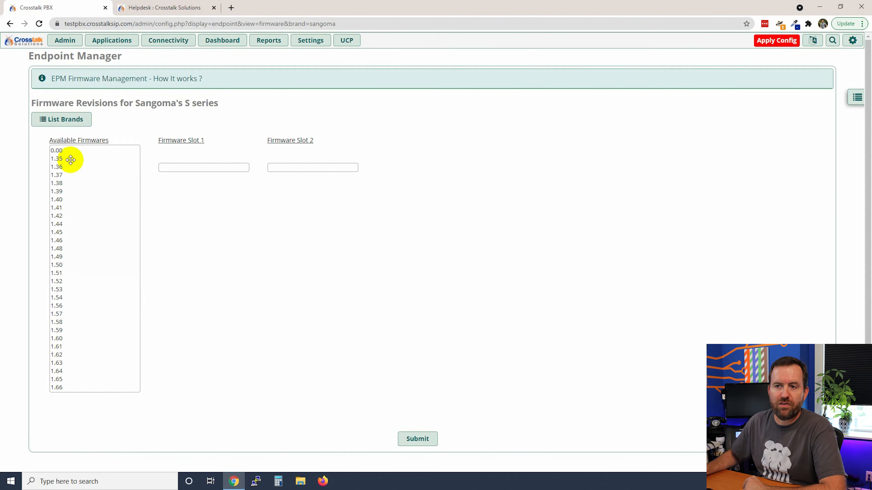
pyautogui.moveTo(56, 388); pyautogui.dragTo(191, 170)
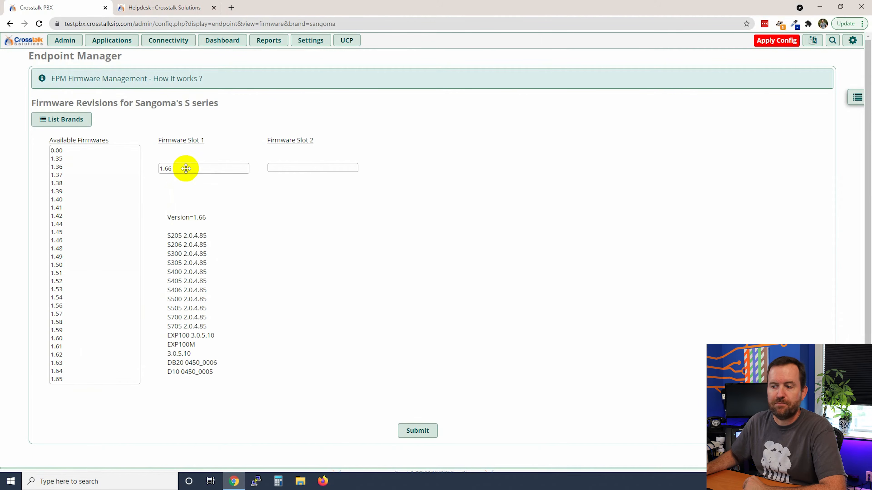
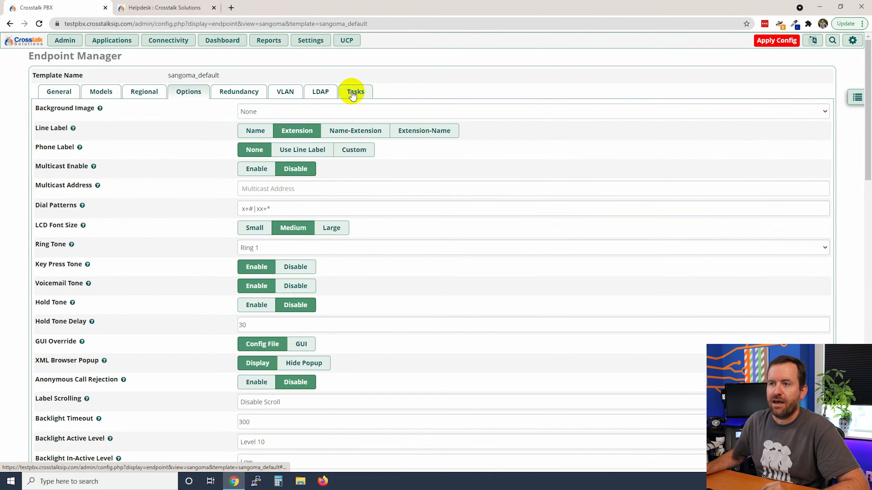
# - Duplicate the sangoma_default template under the name "Default Sangoma S500"
pyautogui.click(356, 92)
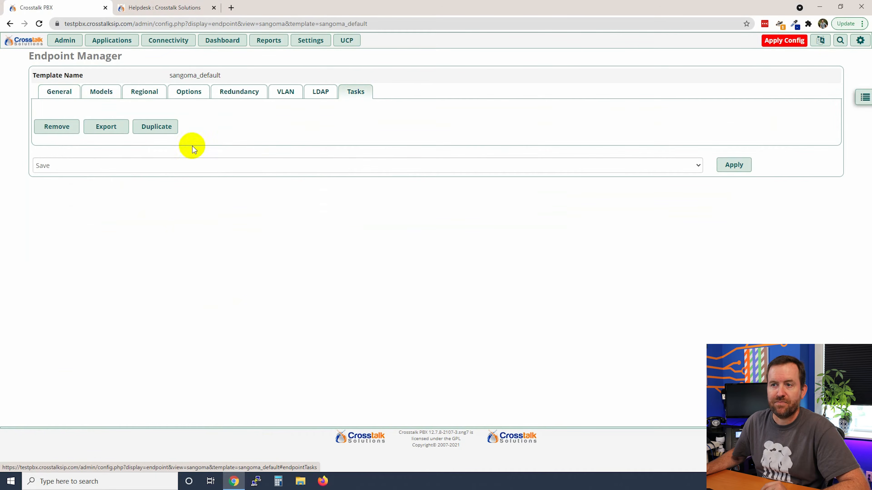
pyautogui.click(148, 131)
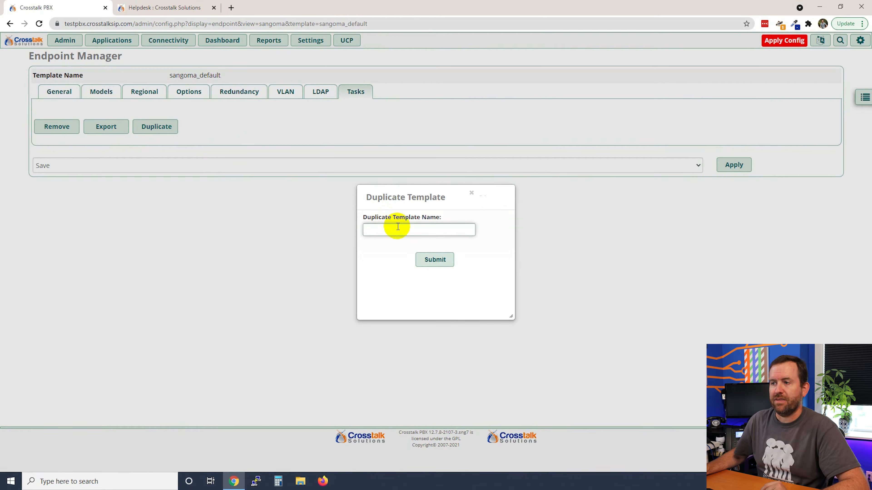
pyautogui.write('Default')
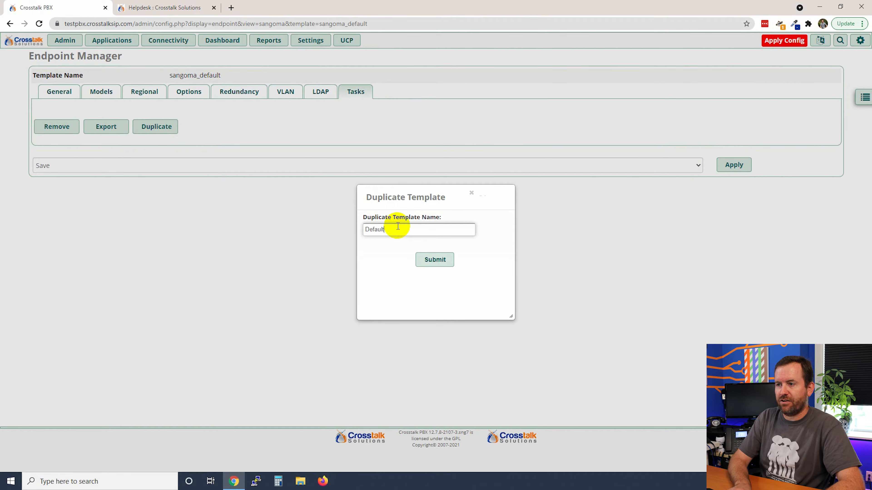
pyautogui.write(' Sangoma S500')
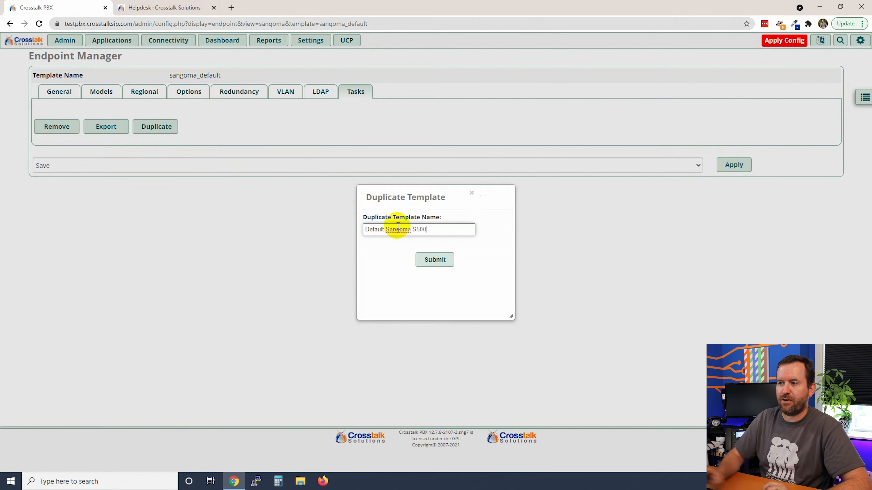
pyautogui.click(435, 259)
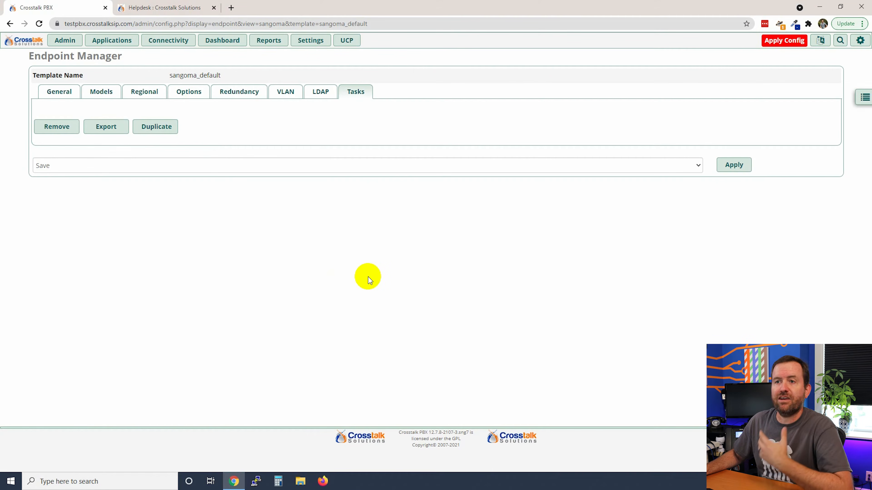
# - Open the default_sangoma_s500 template from the Sangoma brand's template list
pyautogui.moveTo(229, 76); pyautogui.dragTo(168, 74)
pyautogui.click(299, 292)
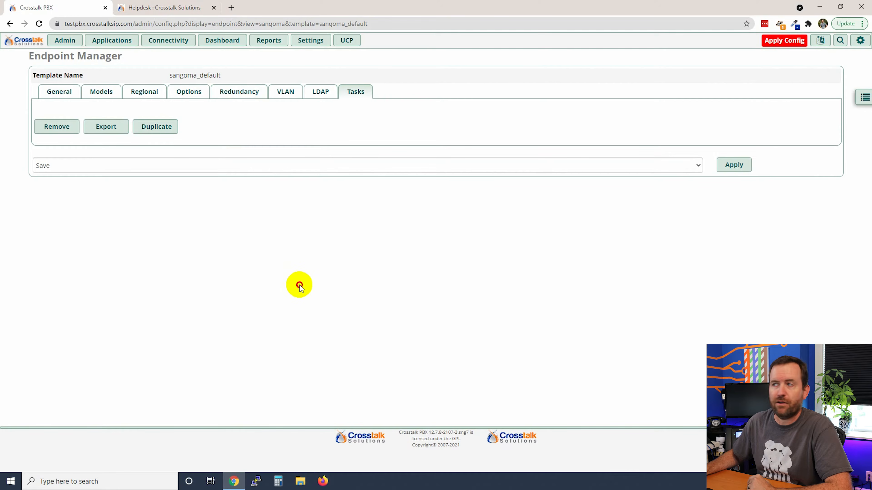
pyautogui.click(863, 98)
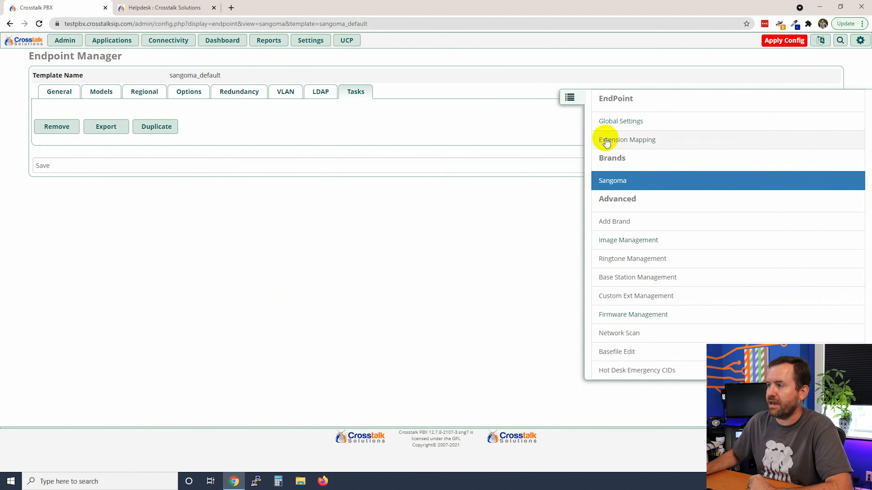
pyautogui.click(612, 182)
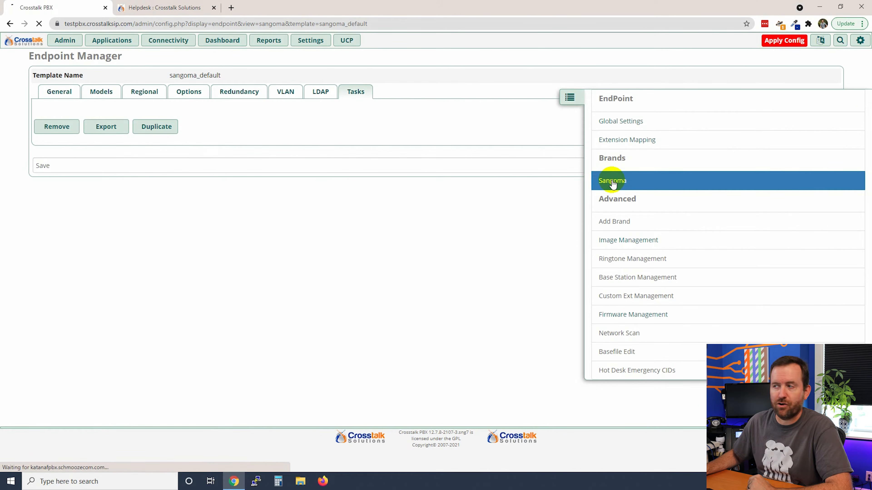
pyautogui.click(41, 180)
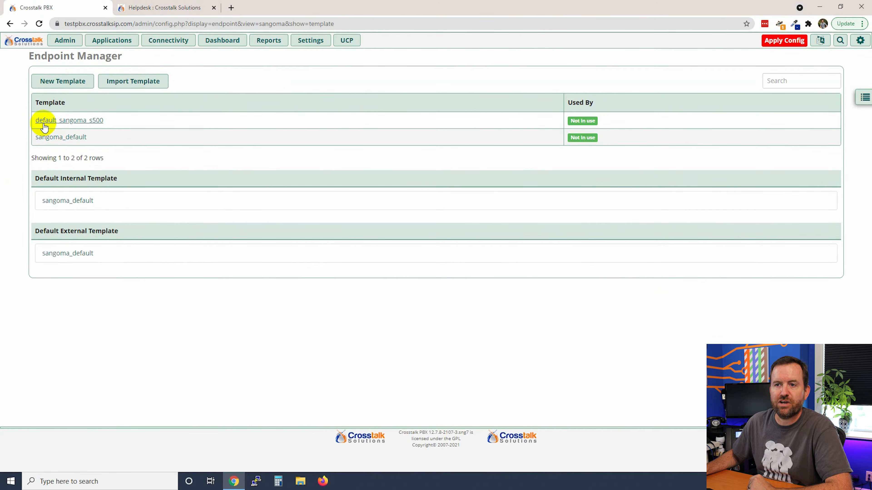
pyautogui.click(73, 120)
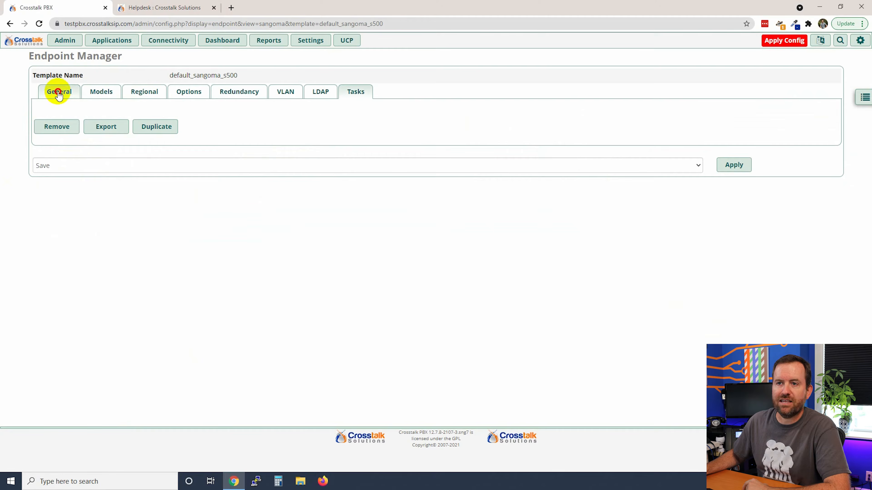
# - In the template's general settings, set both Default Internal Template and Default External Template to No
pyautogui.click(59, 91)
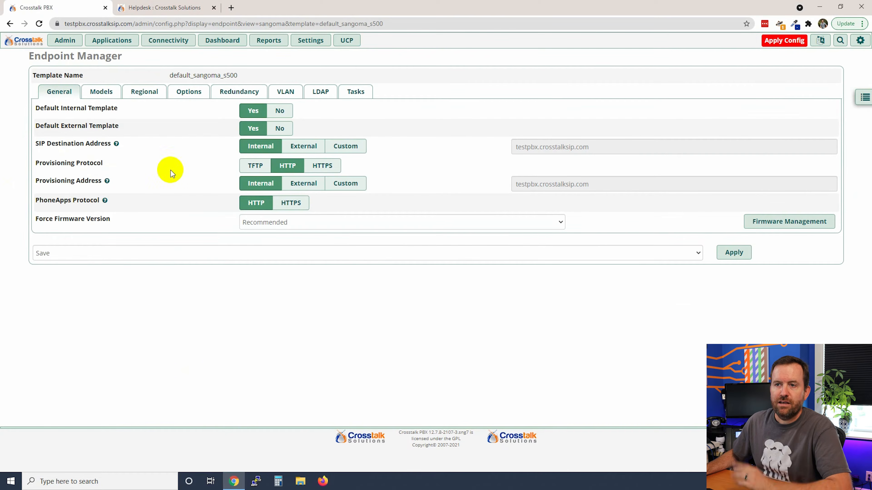
pyautogui.moveTo(38, 109); pyautogui.dragTo(111, 109)
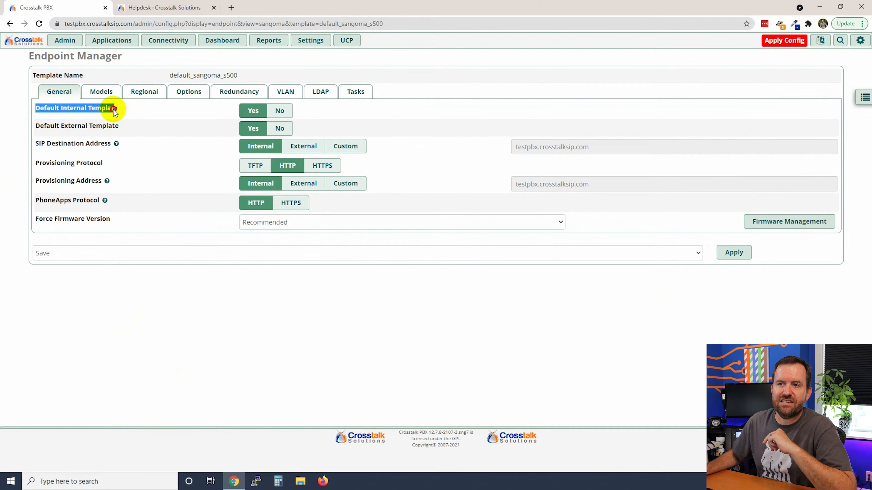
pyautogui.moveTo(36, 126); pyautogui.dragTo(119, 126)
pyautogui.click(146, 135)
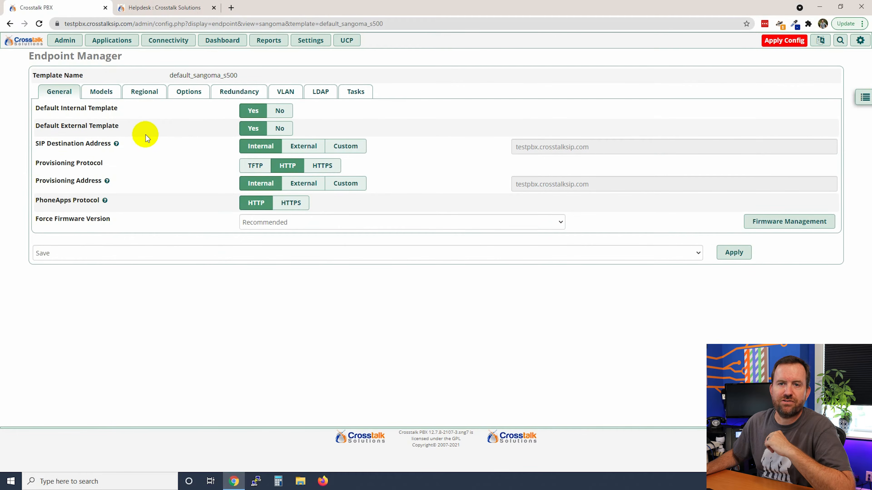
pyautogui.click(278, 111)
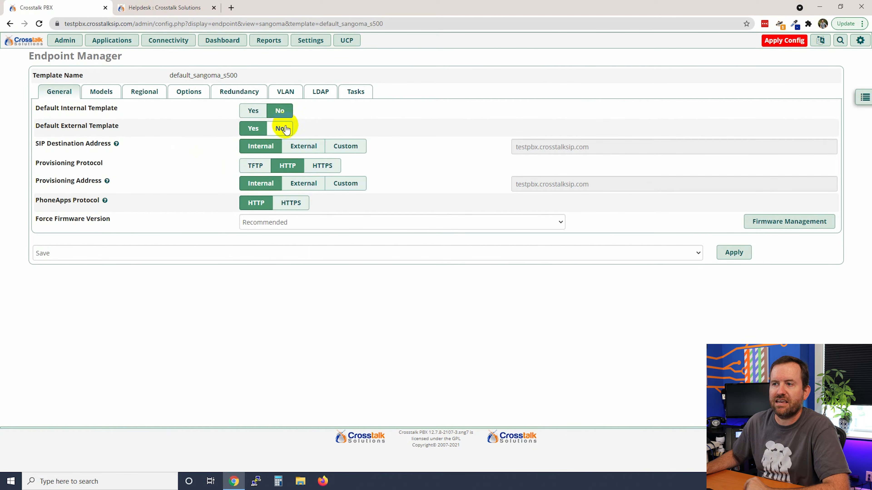
pyautogui.click(279, 128)
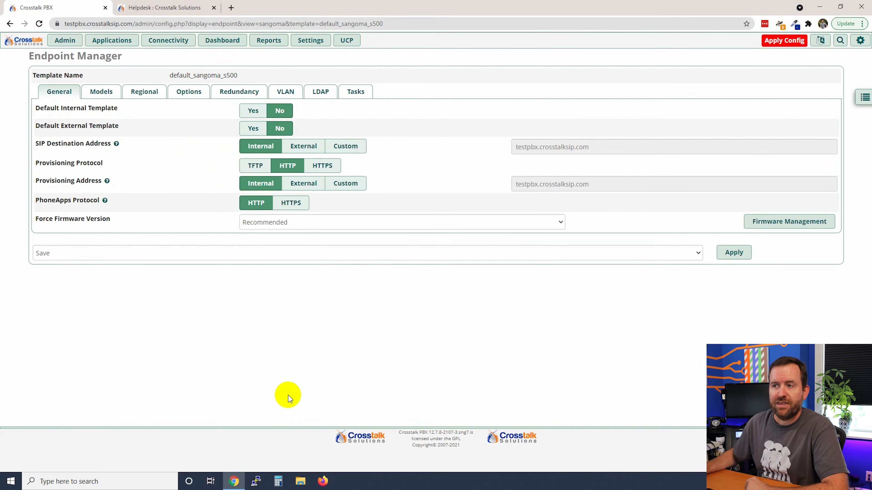
# - Set the SIP destination and provisioning addresses to External, the provisioning and PhoneApps protocols to HTTPS, and the forced firmware version to Firmware Slot 1
pyautogui.click(304, 146)
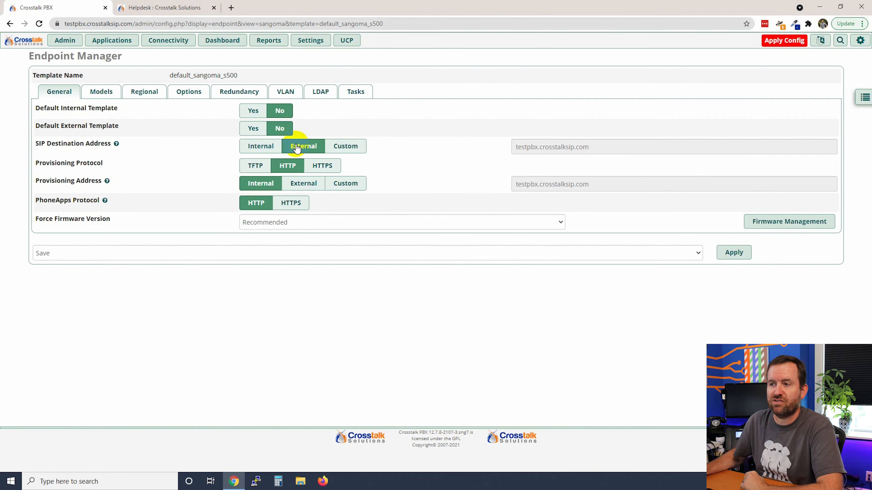
pyautogui.click(324, 167)
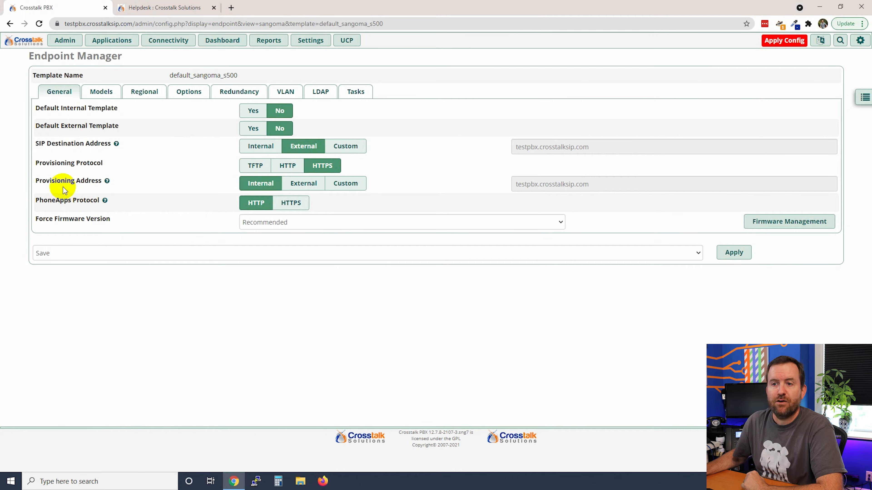
pyautogui.click(106, 181)
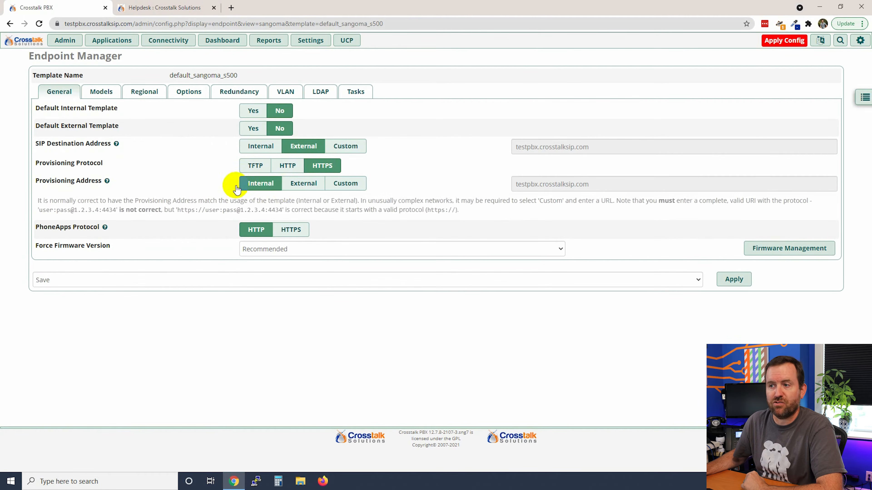
pyautogui.click(302, 184)
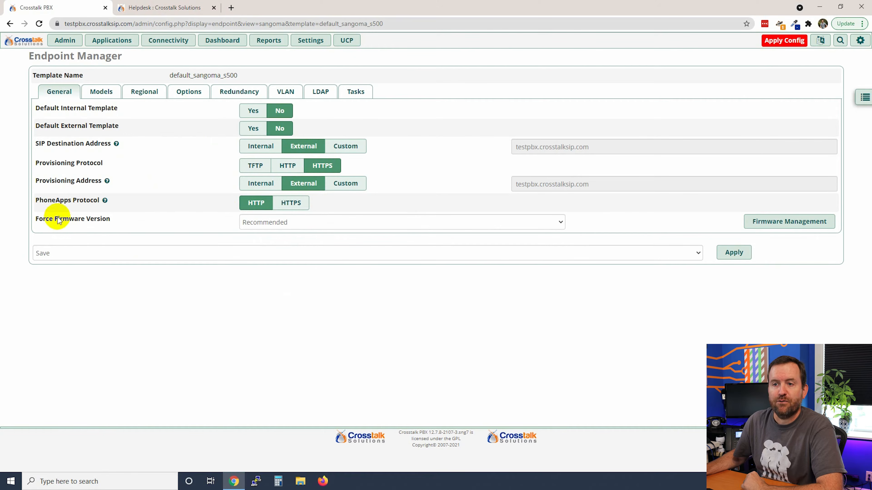
pyautogui.click(293, 203)
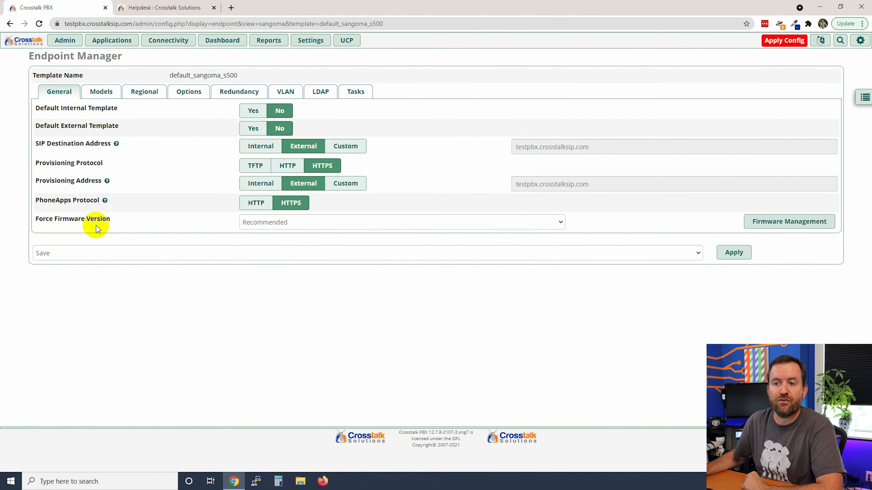
pyautogui.click(273, 223)
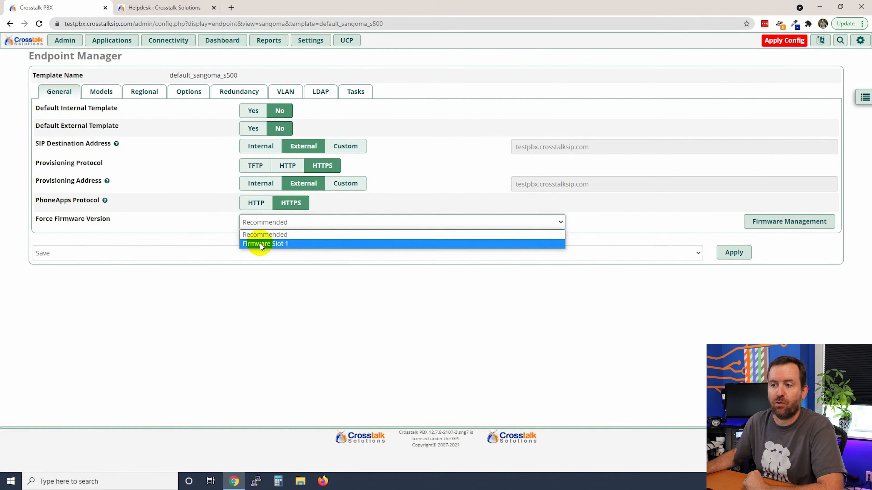
pyautogui.click(288, 244)
# - For the S500 model, set Line Key 3 to type XML-API with value REST-Voicemail and label Voicemail
pyautogui.click(101, 92)
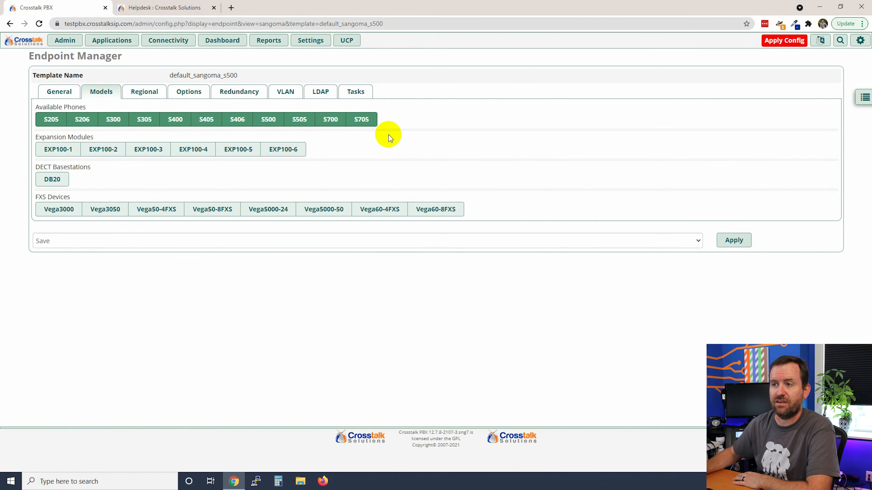
pyautogui.click(267, 121)
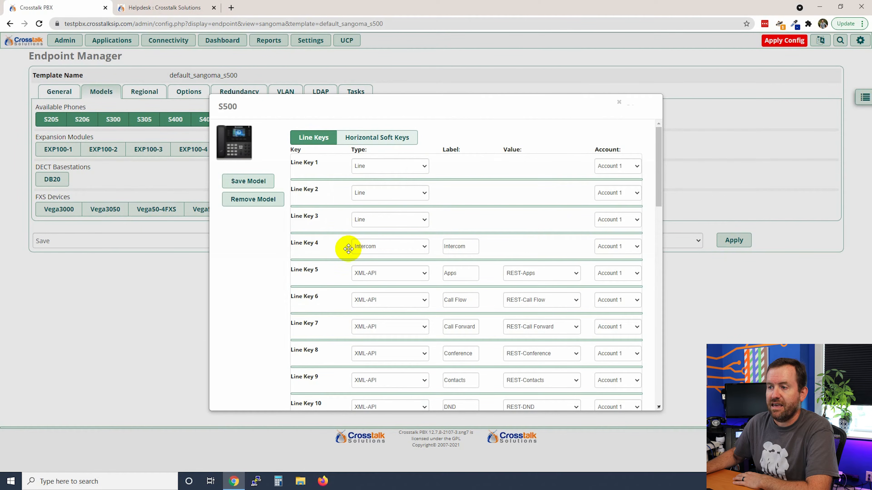
pyautogui.scroll(-2, 387, 281)
pyautogui.scroll(-6, 388, 301)
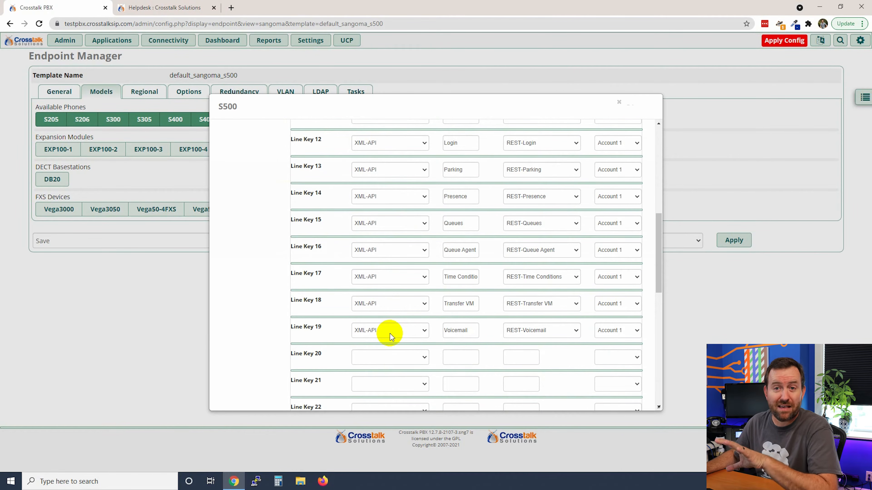
pyautogui.scroll(8, 389, 332)
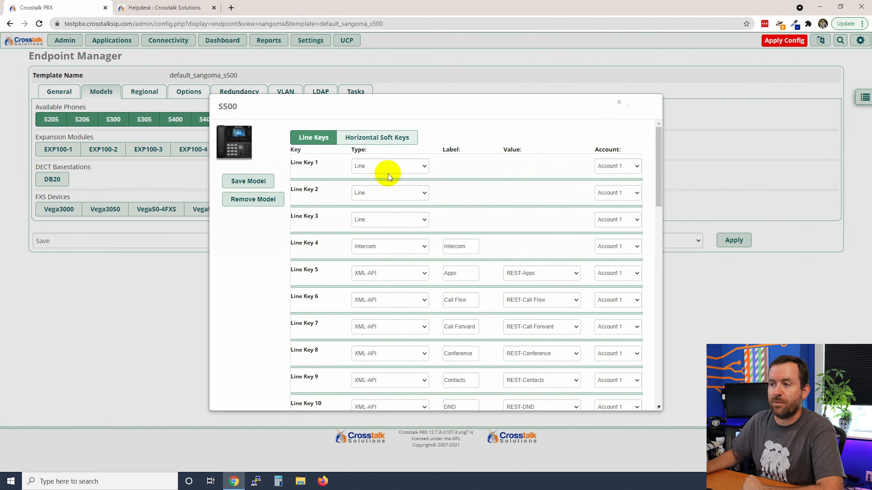
pyautogui.click(380, 219)
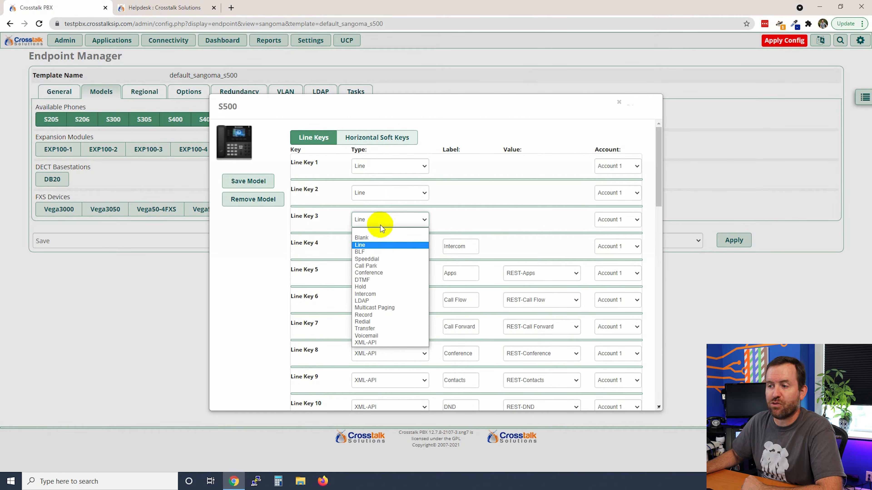
pyautogui.click(371, 343)
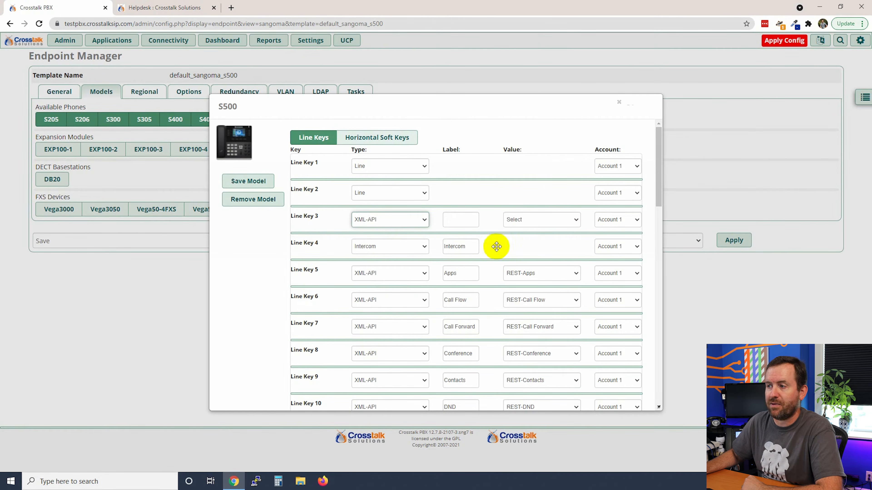
pyautogui.click(533, 220)
pyautogui.click(531, 335)
pyautogui.click(460, 221)
pyautogui.write('Voicemail')
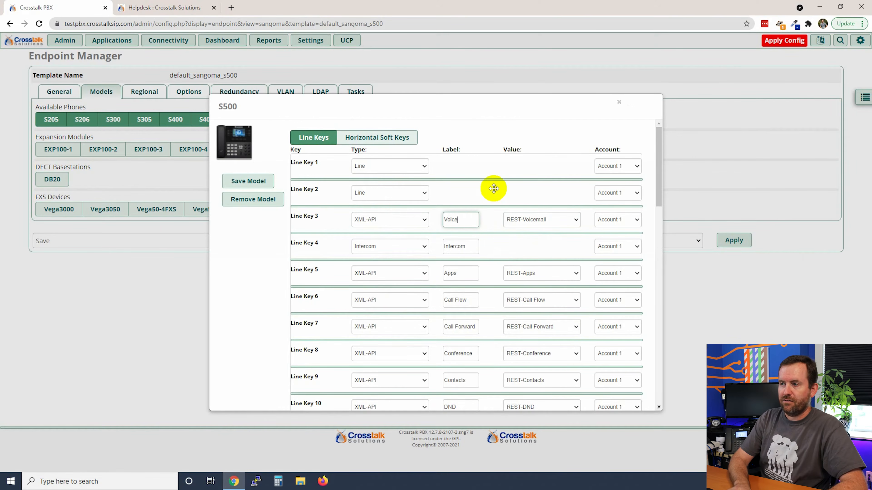
# - Clear the type of Line Keys 4 through 10 to the empty option and save the S500 model
pyautogui.click(398, 246)
pyautogui.click(394, 258)
pyautogui.click(389, 274)
pyautogui.click(390, 285)
pyautogui.click(393, 301)
pyautogui.click(391, 312)
pyautogui.click(389, 327)
pyautogui.click(392, 342)
pyautogui.click(390, 354)
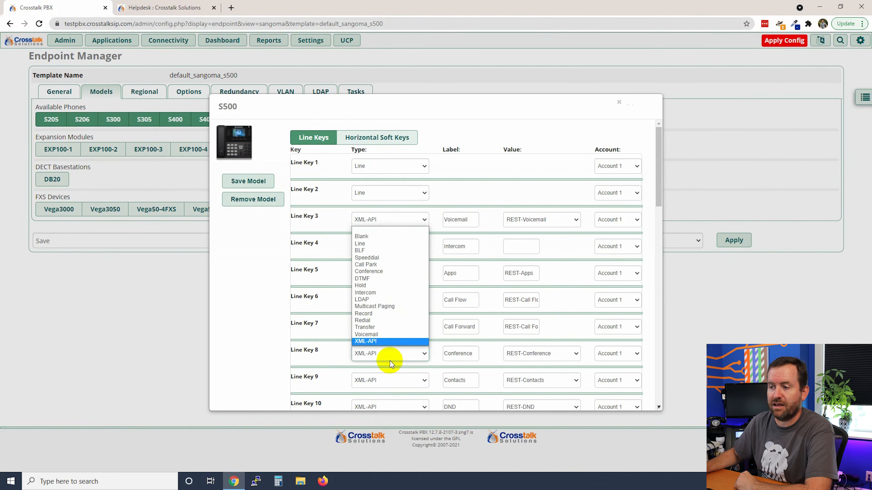
pyautogui.click(383, 234)
pyautogui.click(386, 381)
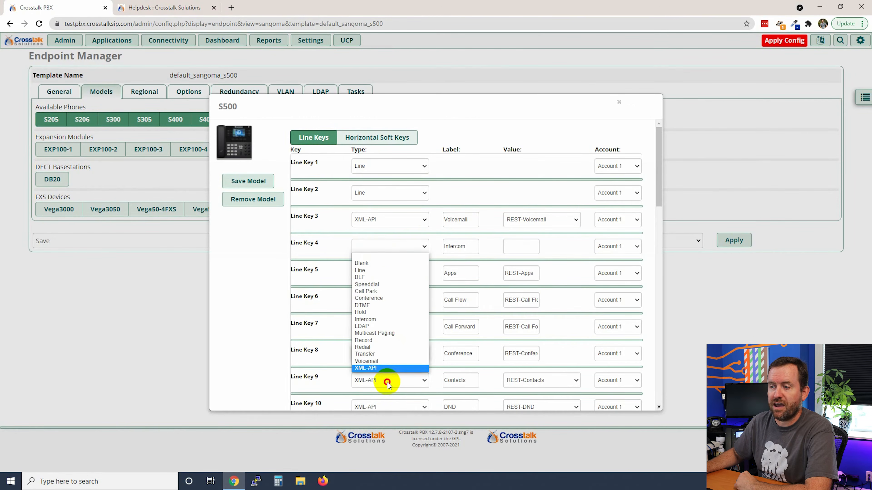
pyautogui.click(373, 255)
pyautogui.scroll(-6, 329, 279)
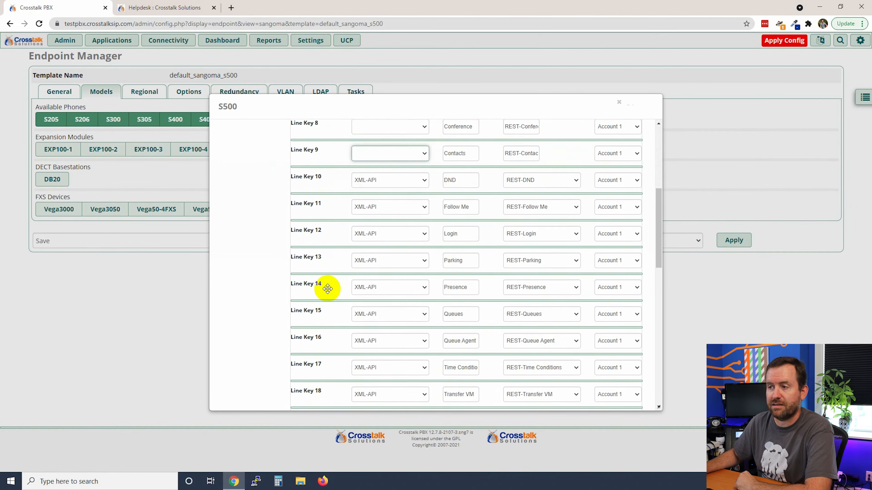
pyautogui.click(381, 183)
pyautogui.click(380, 194)
pyautogui.scroll(6, 296, 292)
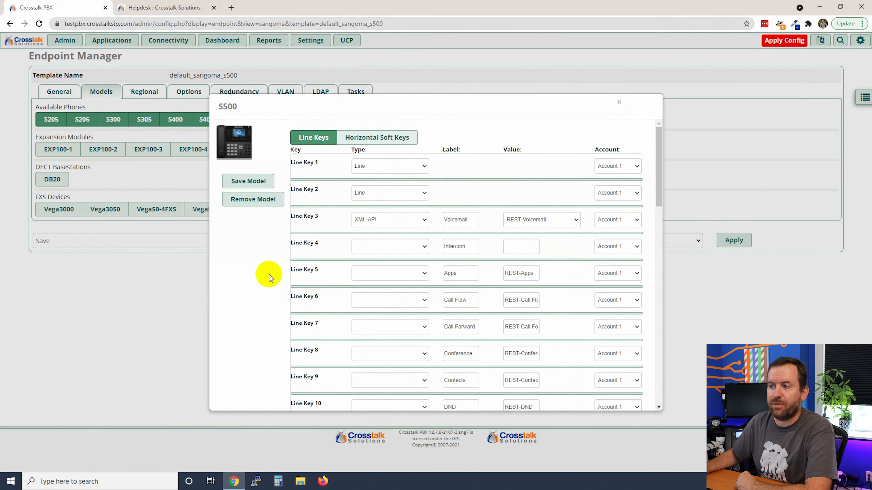
pyautogui.click(242, 181)
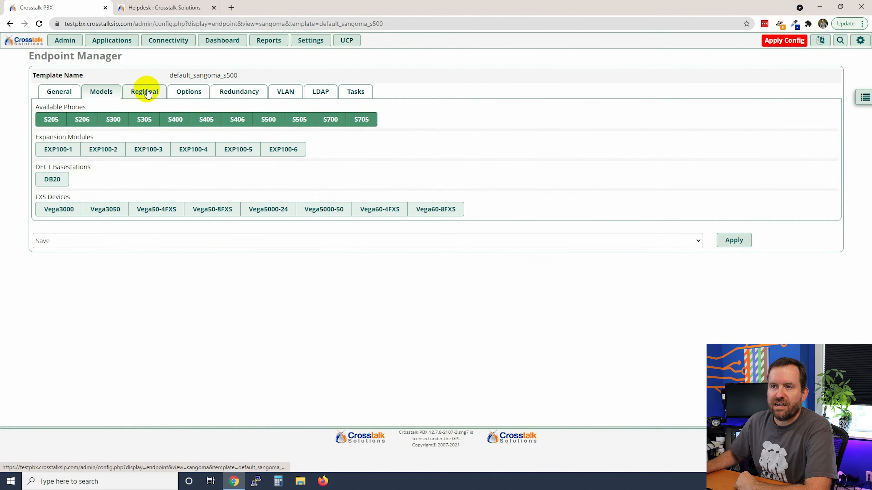
# - In the template's regional settings, set the time zone to -08:00
pyautogui.click(145, 91)
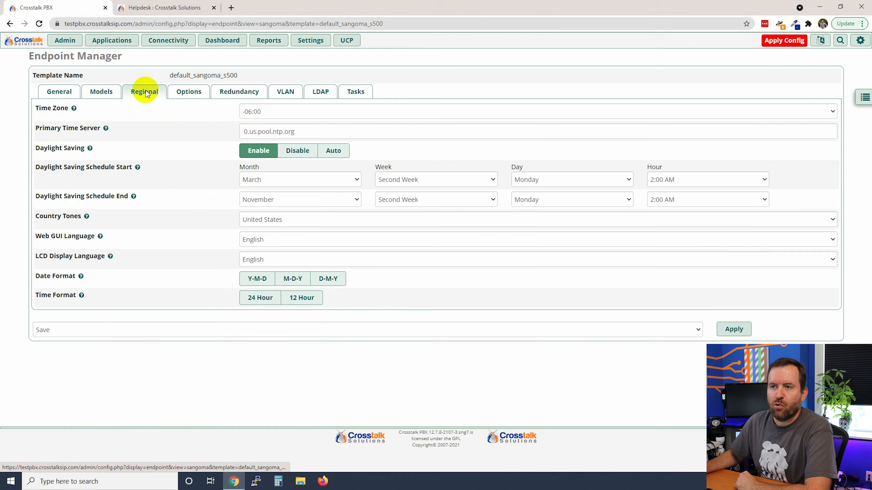
pyautogui.click(265, 112)
pyautogui.click(269, 225)
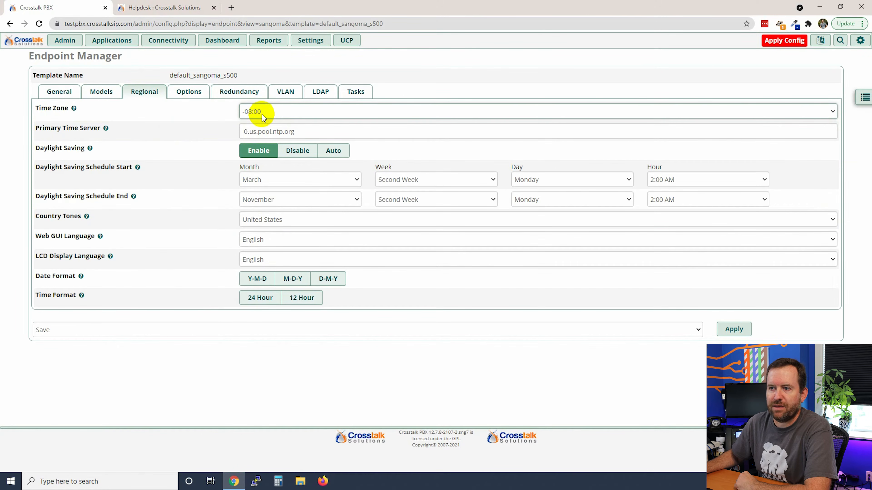
# - Set the template's time format to 12 Hour and its background image to s500-crosstalk-logo-on-wood.jpg
pyautogui.click(299, 301)
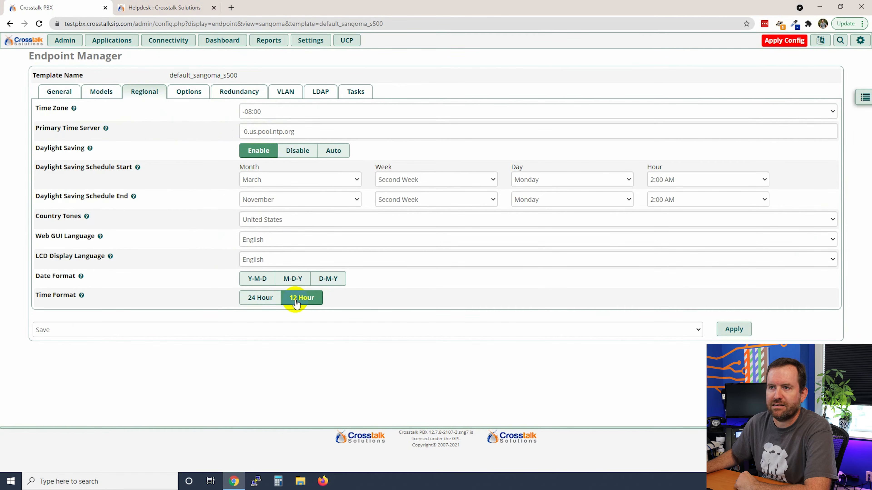
pyautogui.click(186, 95)
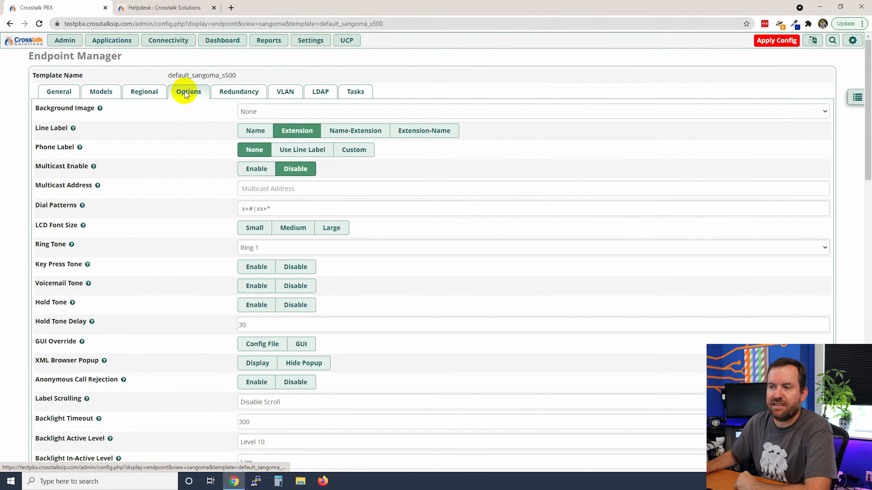
pyautogui.click(259, 109)
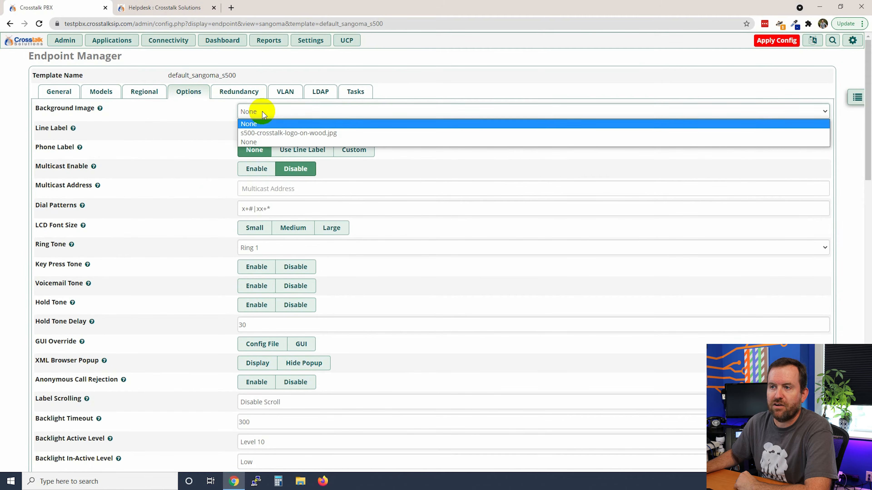
pyautogui.click(275, 132)
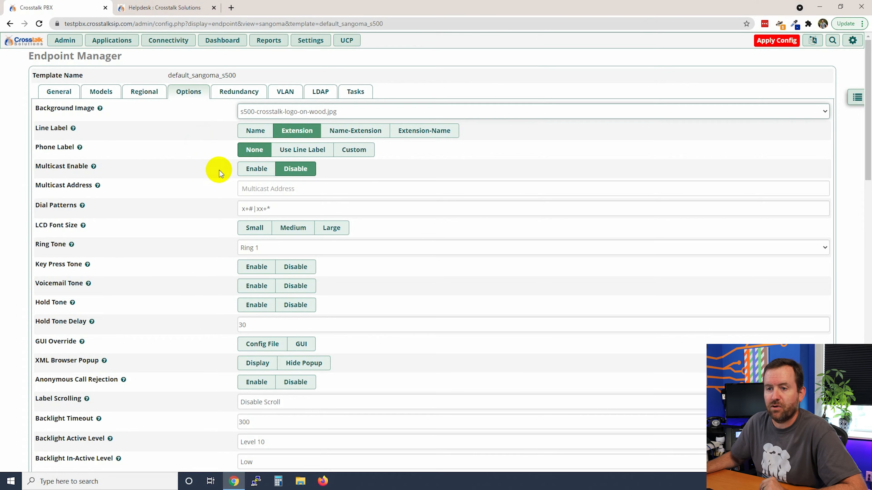
# - Enable the key press tone and voicemail tone, and disable the hold tone in the template options
pyautogui.scroll(-1, 216, 170)
pyautogui.moveTo(50, 219)
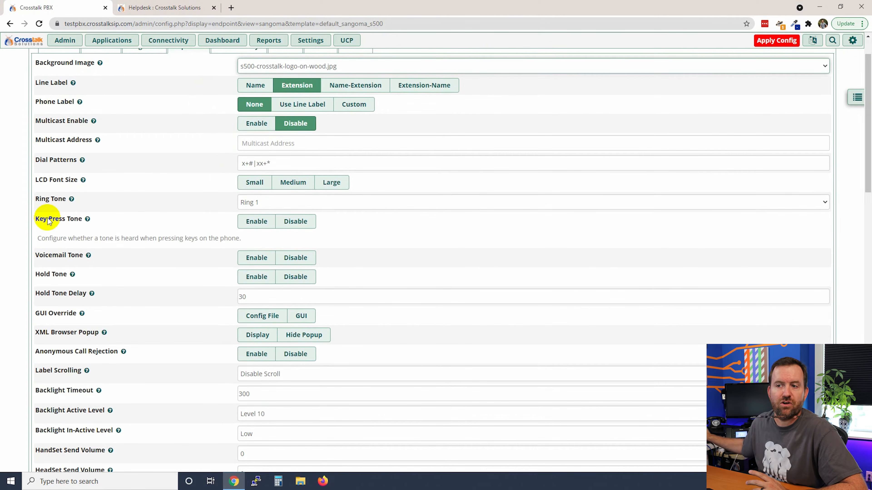
pyautogui.click(254, 223)
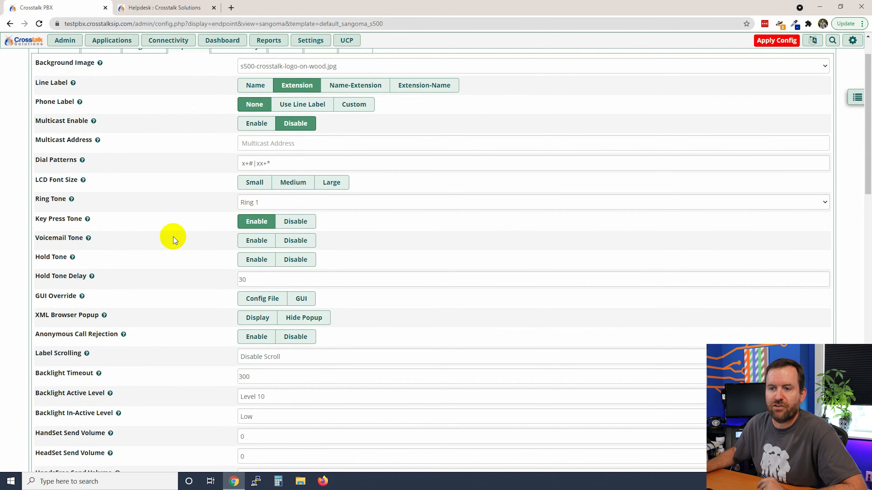
pyautogui.moveTo(90, 240)
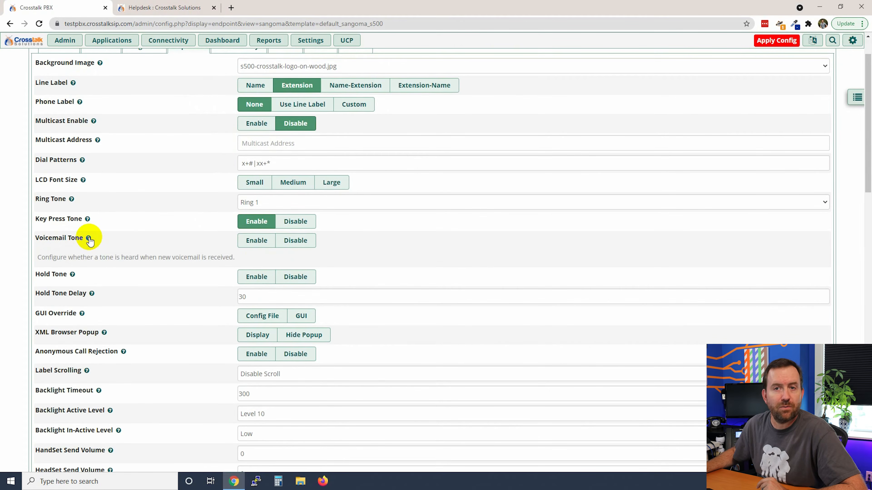
pyautogui.click(255, 241)
pyautogui.moveTo(73, 259)
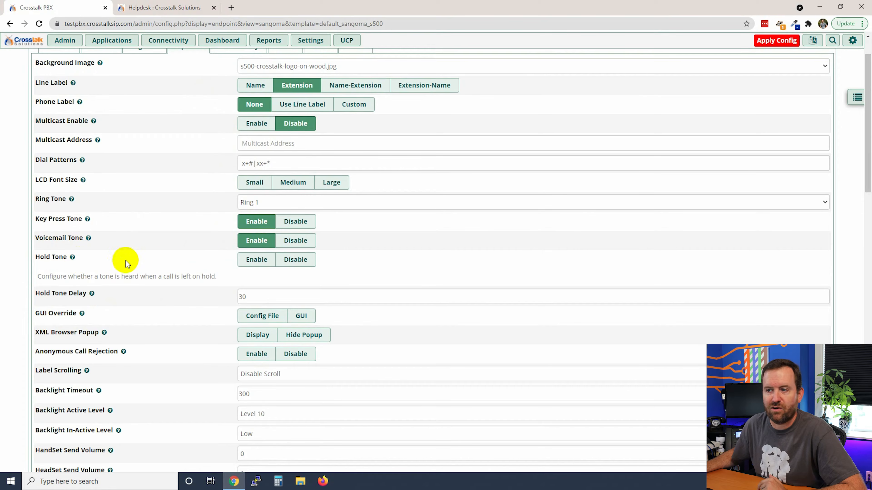
pyautogui.click(300, 261)
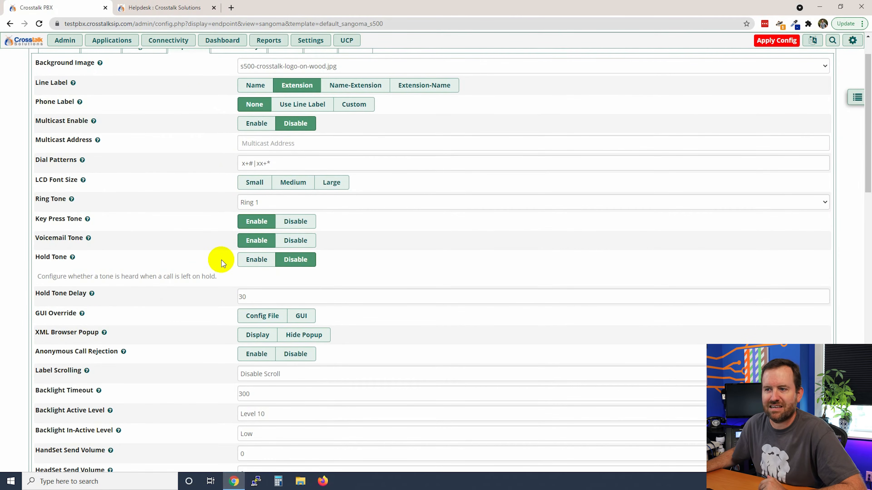
# - Enable Contact Photos in the template options
pyautogui.scroll(-2, 226, 238)
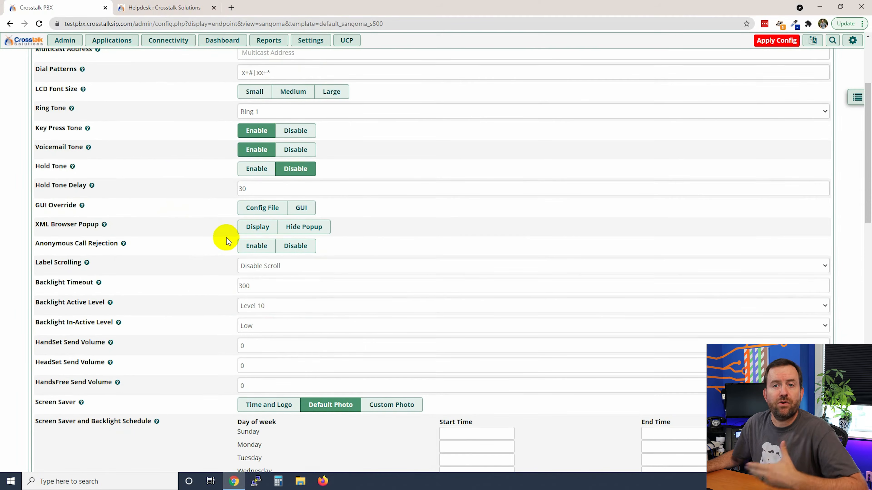
pyautogui.scroll(-2, 226, 238)
pyautogui.scroll(-5, 226, 238)
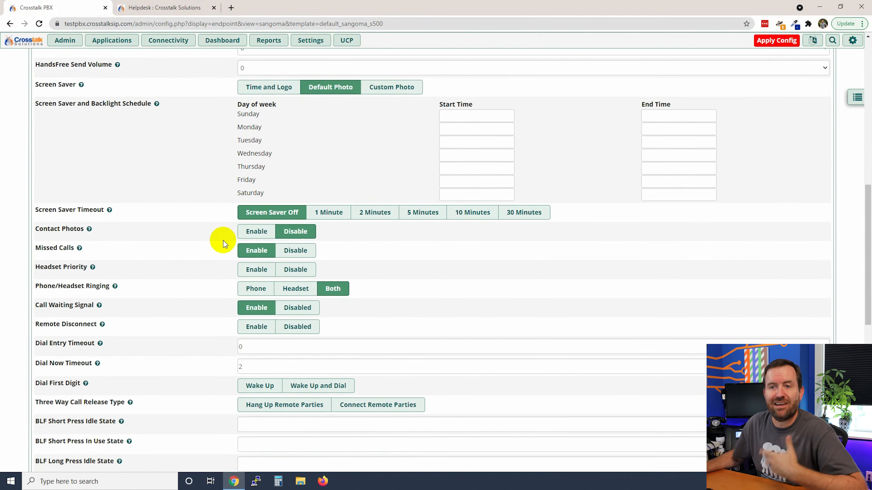
pyautogui.click(252, 236)
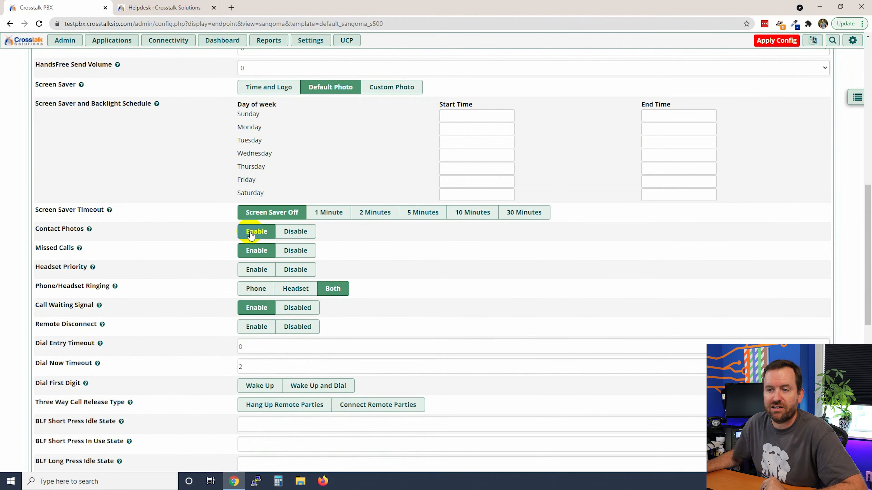
# - Set Dial First Digit to Wake Up and Dial and Three Way Call Release Type to Hang Up Remote Parties
pyautogui.scroll(-1, 212, 260)
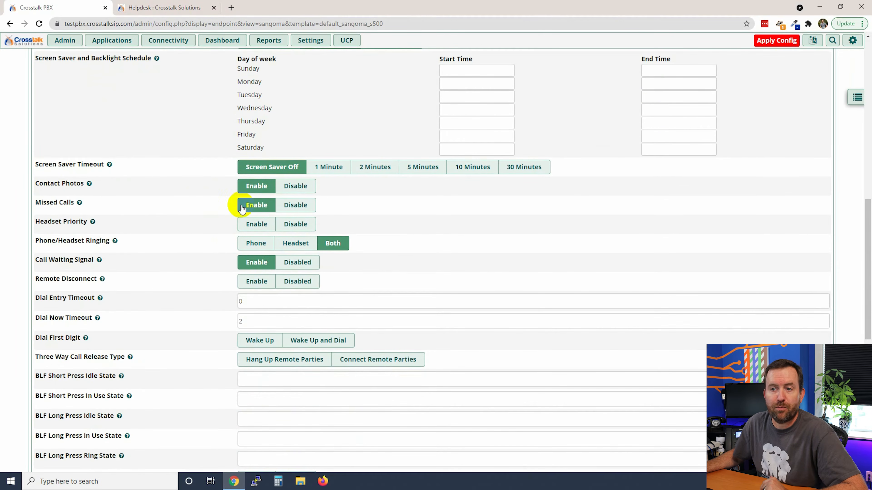
pyautogui.scroll(-1, 204, 251)
pyautogui.click(254, 275)
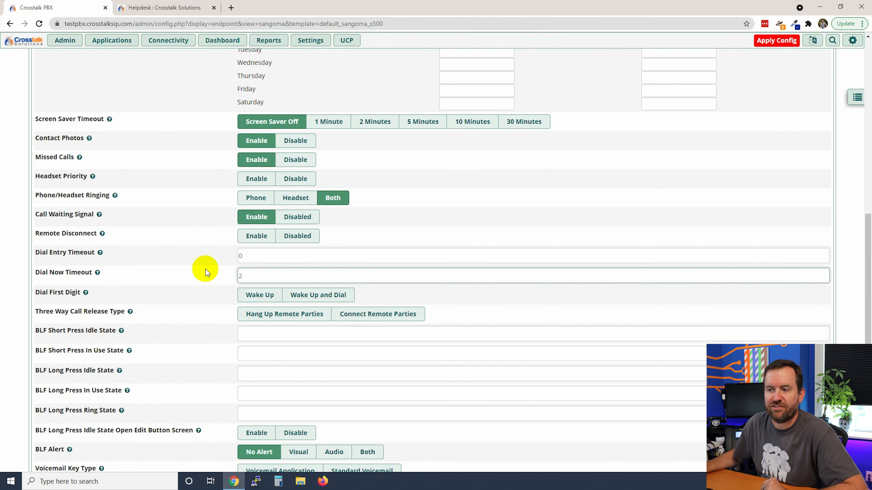
pyautogui.scroll(-2, 206, 269)
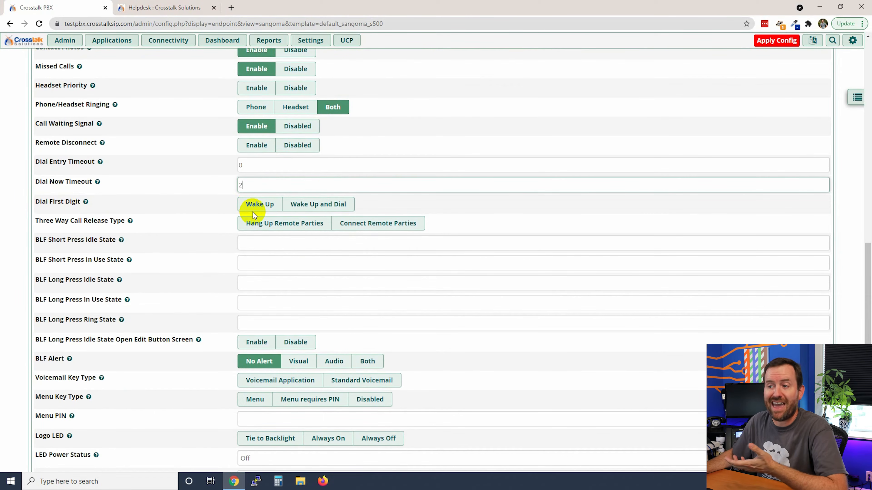
pyautogui.click(313, 207)
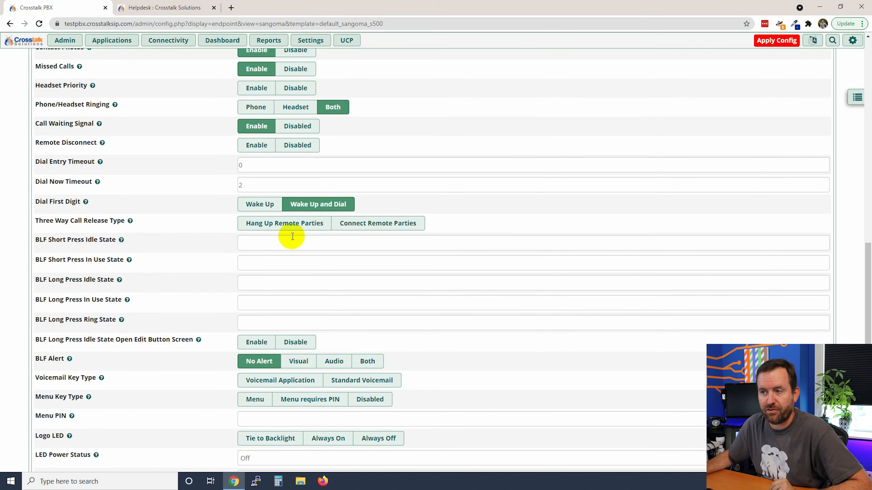
pyautogui.click(253, 225)
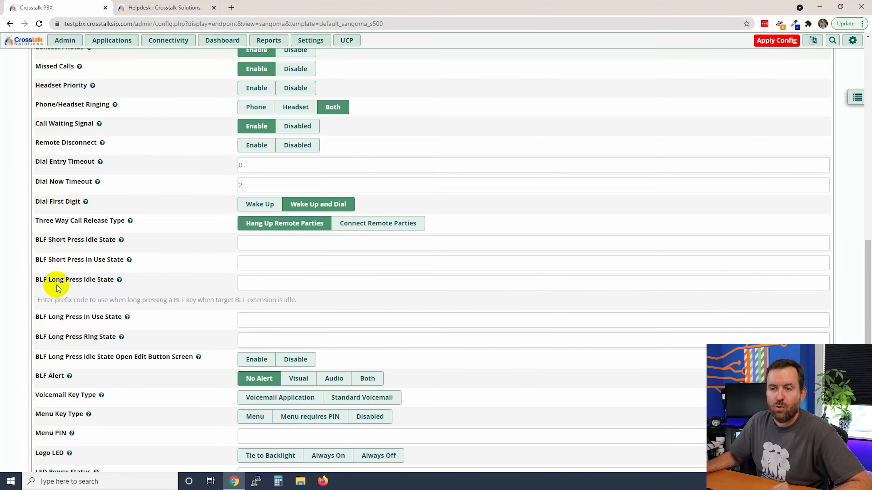
# - Set BLF Long Press Idle State to *80 and Voicemail Key Type to Voicemail Application, and save the template options
pyautogui.click(263, 284)
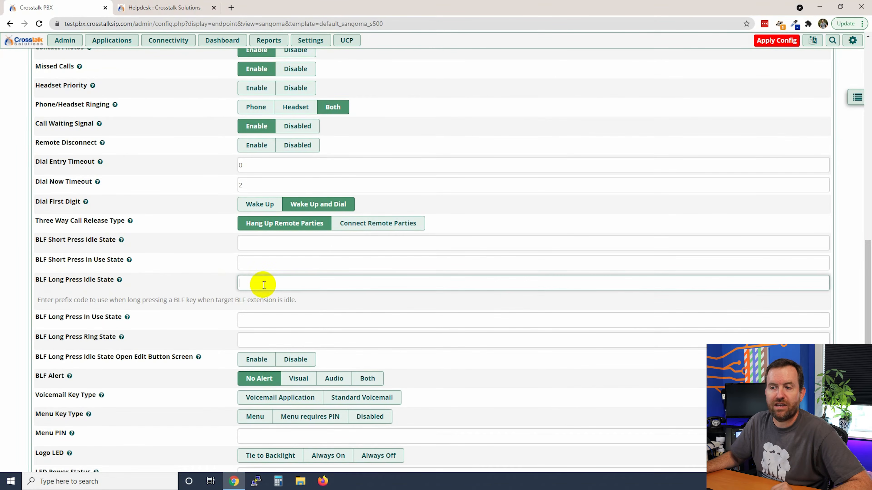
pyautogui.write('*80')
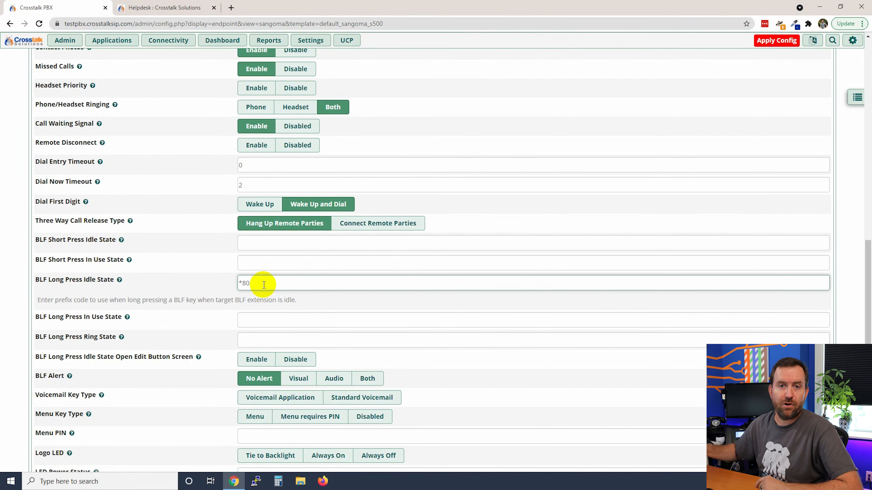
pyautogui.scroll(-4, 86, 246)
pyautogui.moveTo(85, 246)
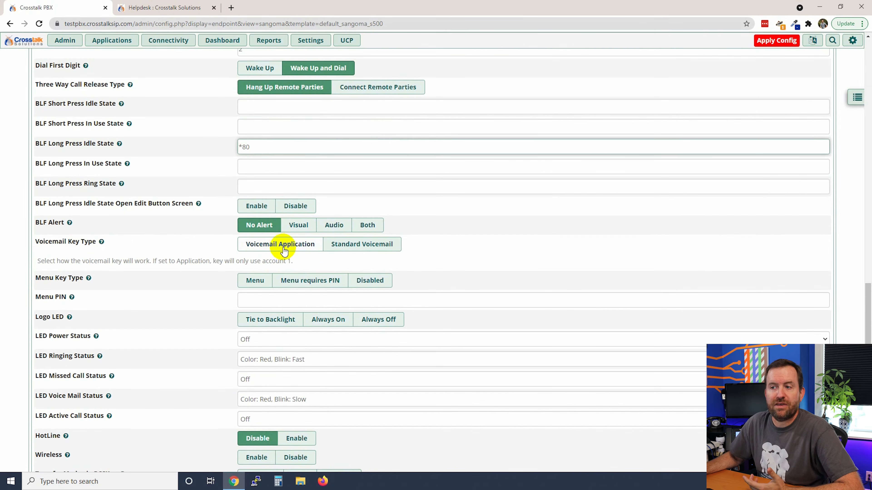
pyautogui.click(286, 249)
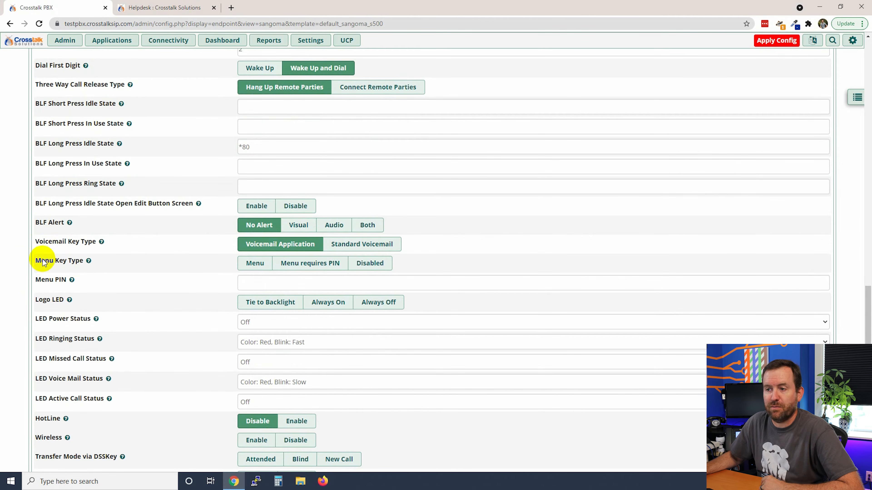
pyautogui.scroll(-3, 31, 265)
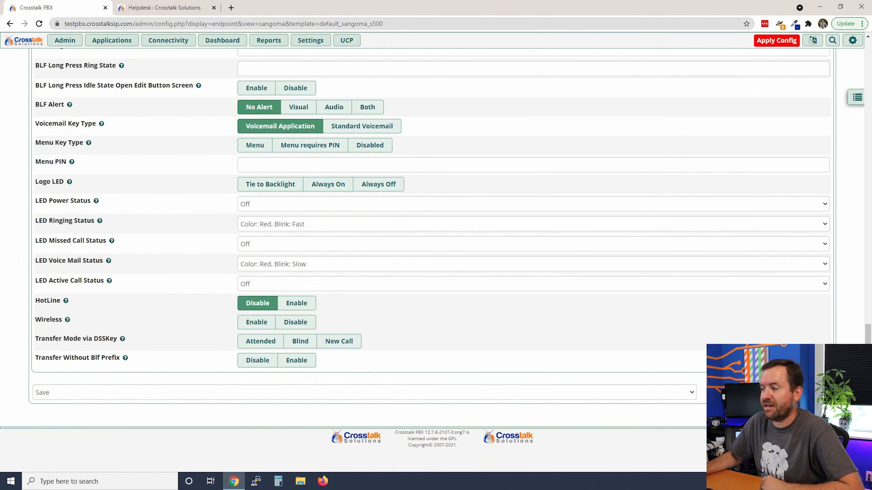
pyautogui.click(733, 392)
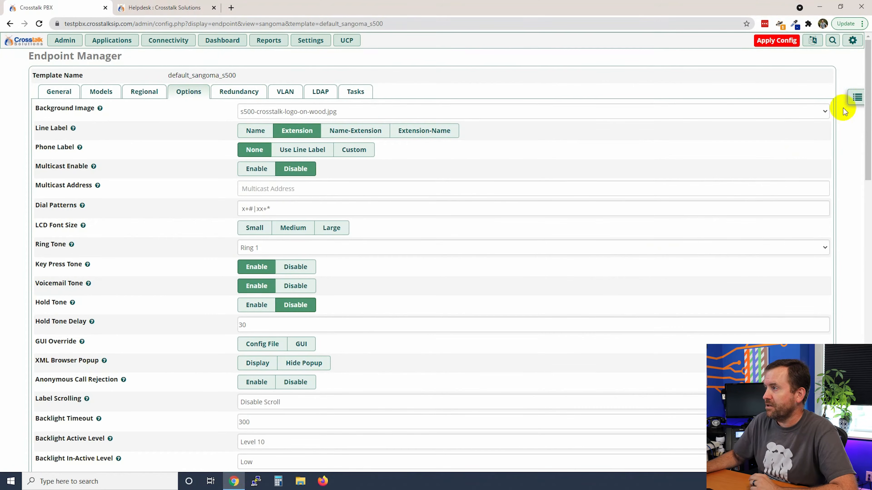
# - In Extension Mapping, add a new extension row and choose extension 201-1 for it
pyautogui.click(851, 97)
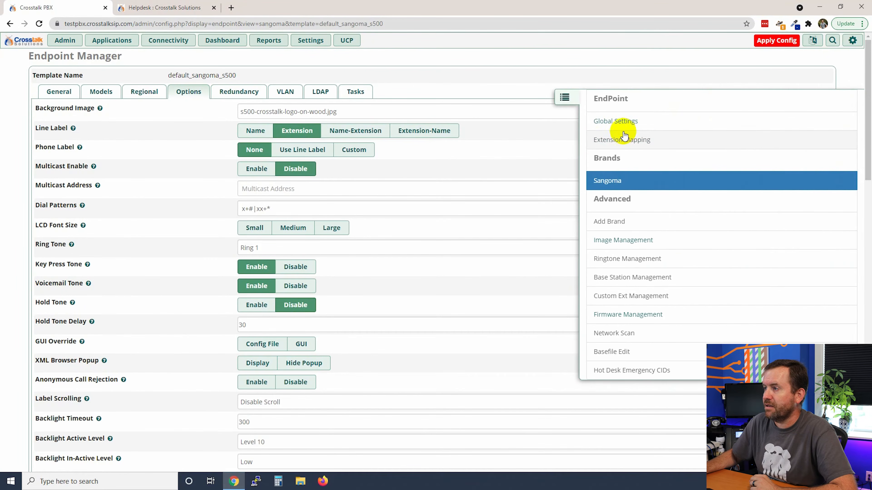
pyautogui.click(611, 142)
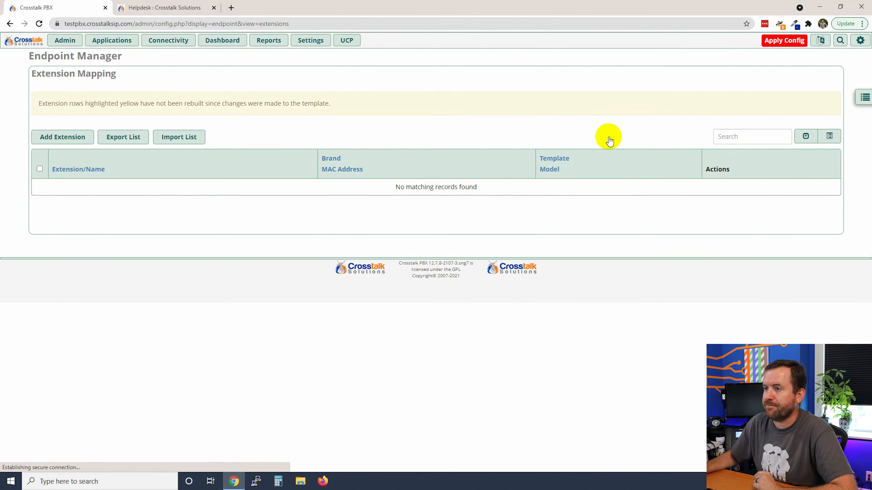
pyautogui.click(61, 138)
pyautogui.click(74, 205)
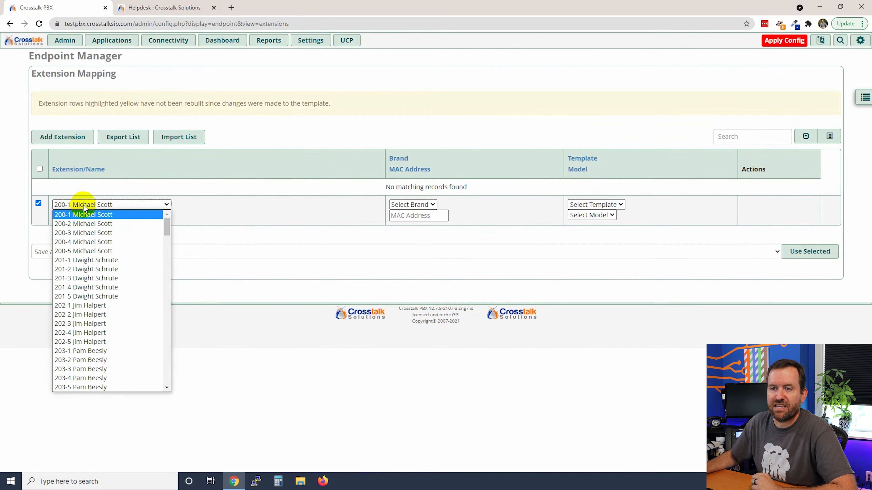
pyautogui.click(97, 260)
pyautogui.click(101, 204)
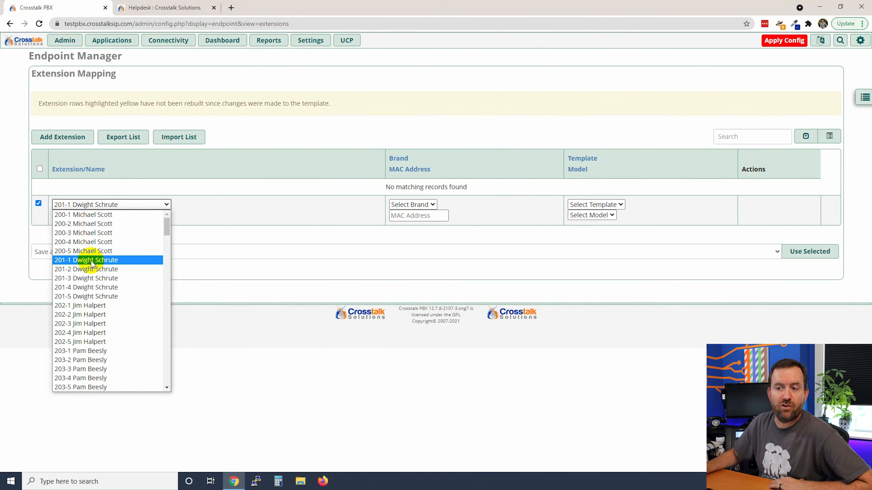
pyautogui.click(91, 262)
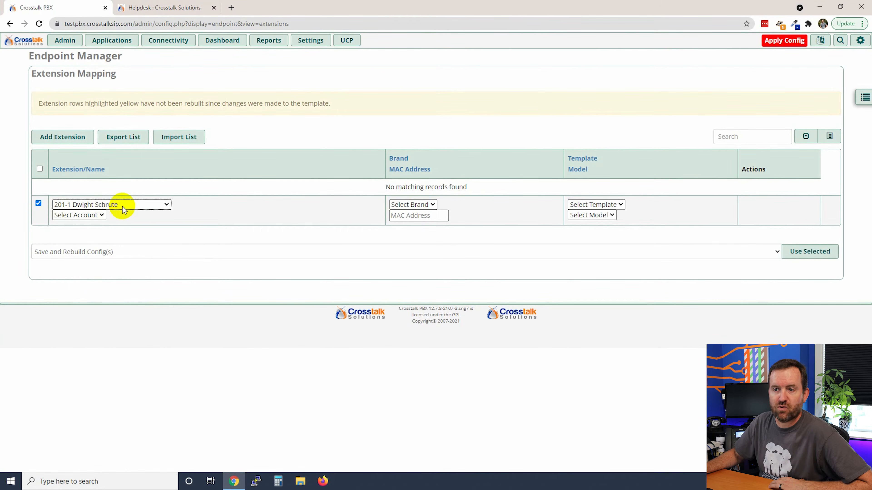
# - Assign Account 1 to the new extension mapping row
pyautogui.click(106, 215)
pyautogui.click(95, 233)
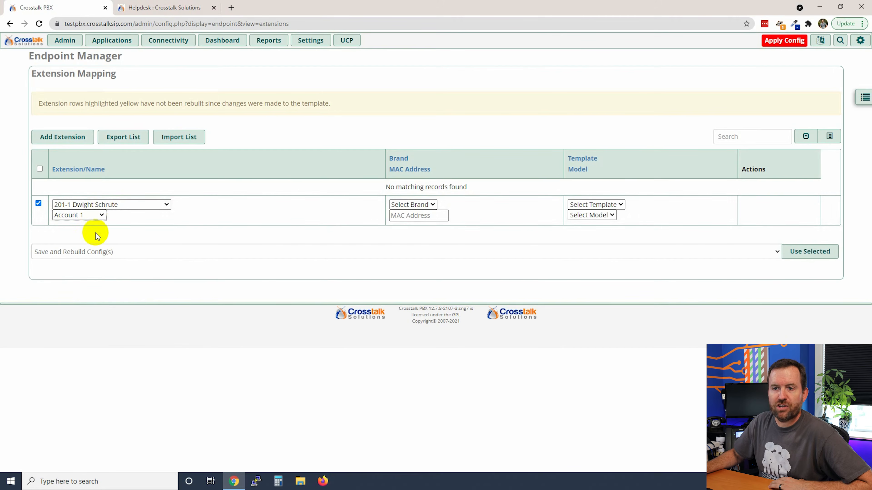
pyautogui.click(99, 216)
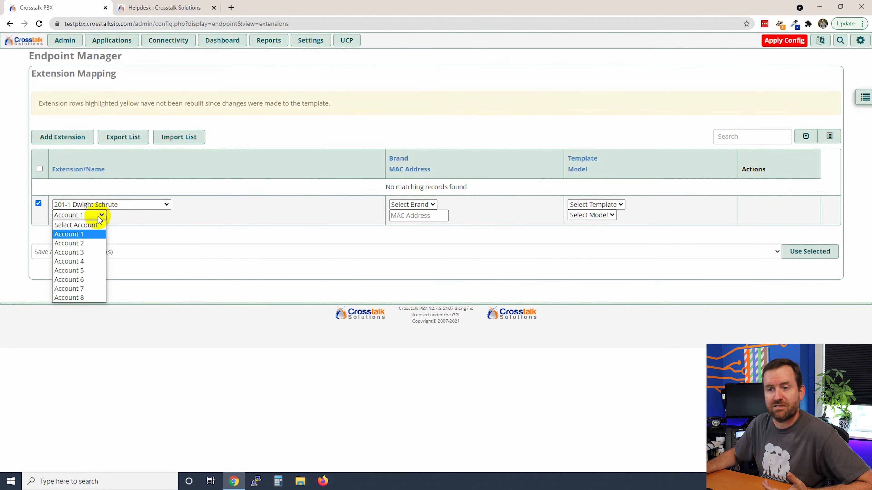
pyautogui.click(87, 234)
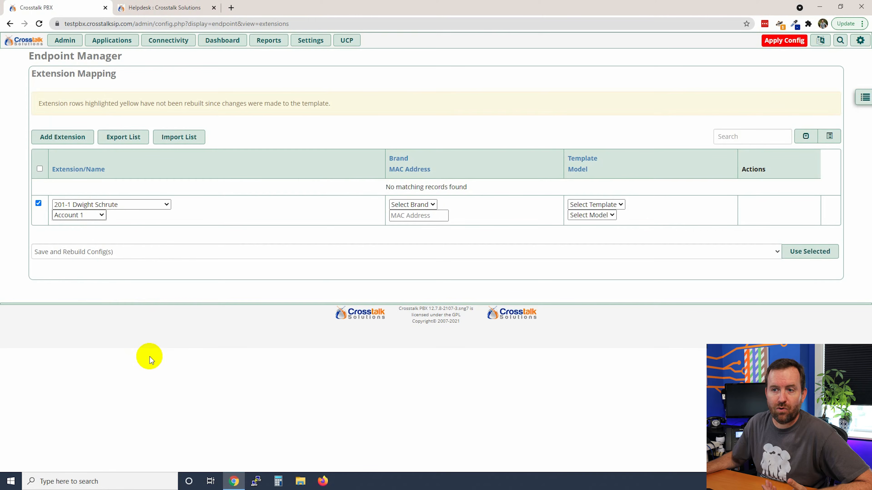
# - Map extension 201-1 to brand Sangoma, MAC address 00505850B568, template default_sangoma_s500 and model S500, and save and rebuild its config
pyautogui.click(414, 204)
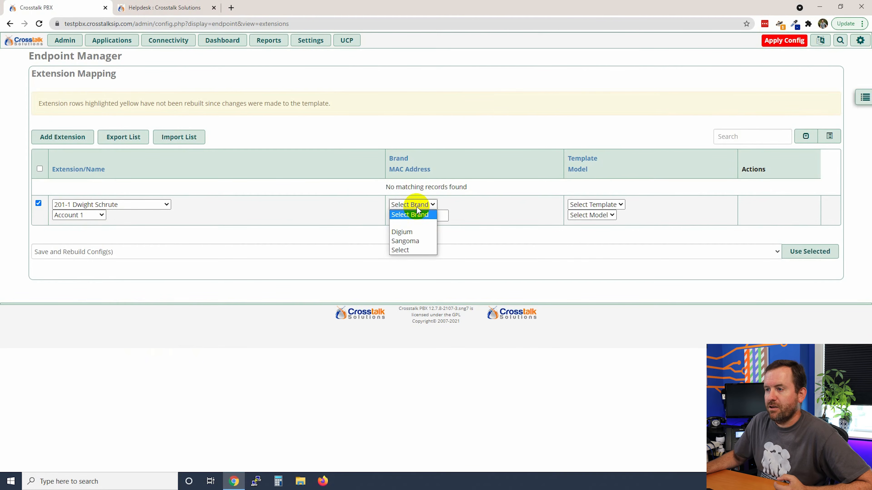
pyautogui.click(412, 241)
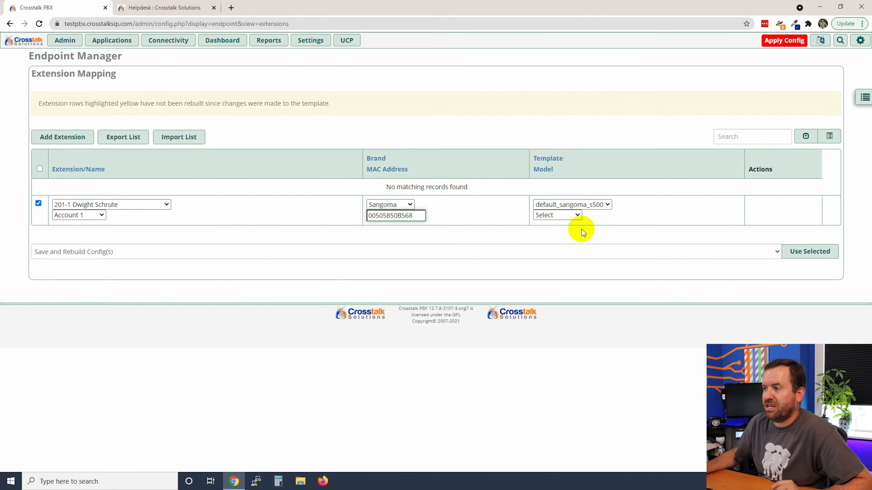
pyautogui.click(591, 208)
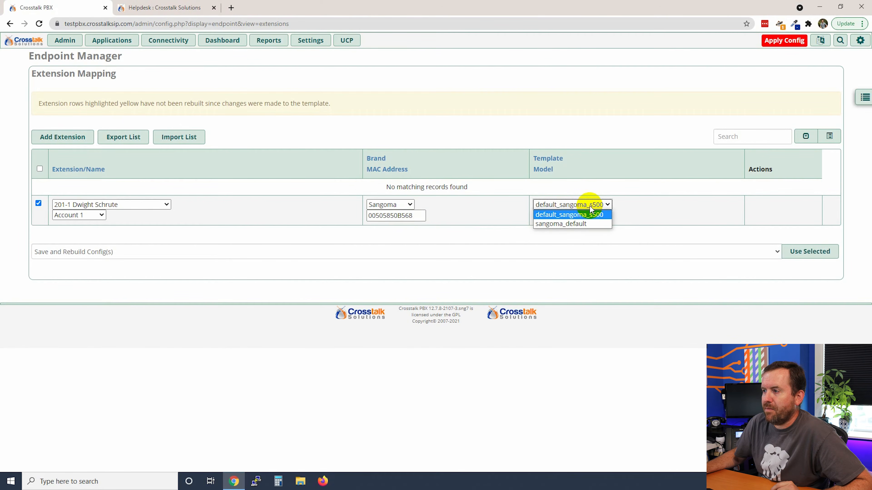
pyautogui.click(570, 216)
pyautogui.click(567, 216)
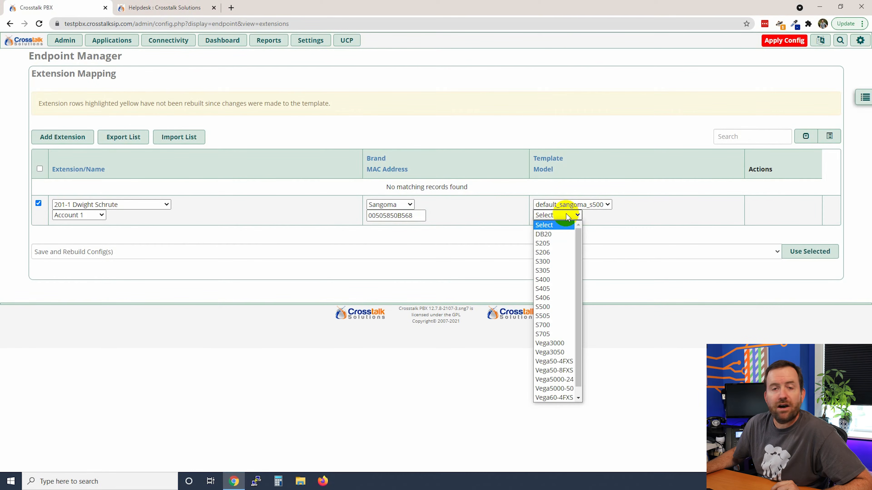
pyautogui.click(553, 307)
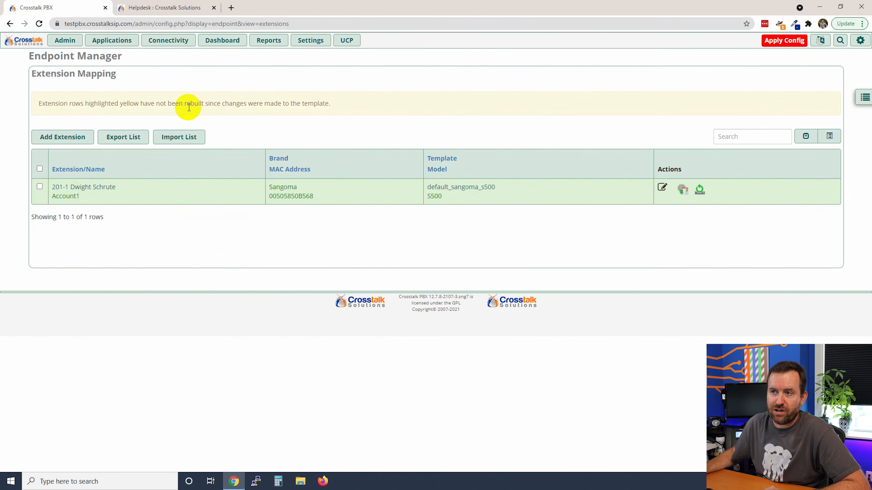
# - Read the notice about rows highlighted yellow and check the bulk action offered for the mapped extension row
pyautogui.moveTo(120, 104); pyautogui.dragTo(330, 105)
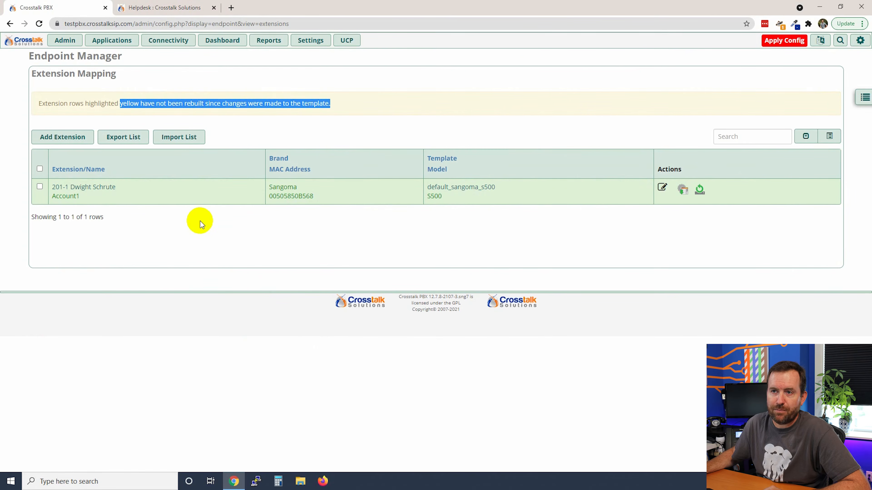
pyautogui.click(169, 239)
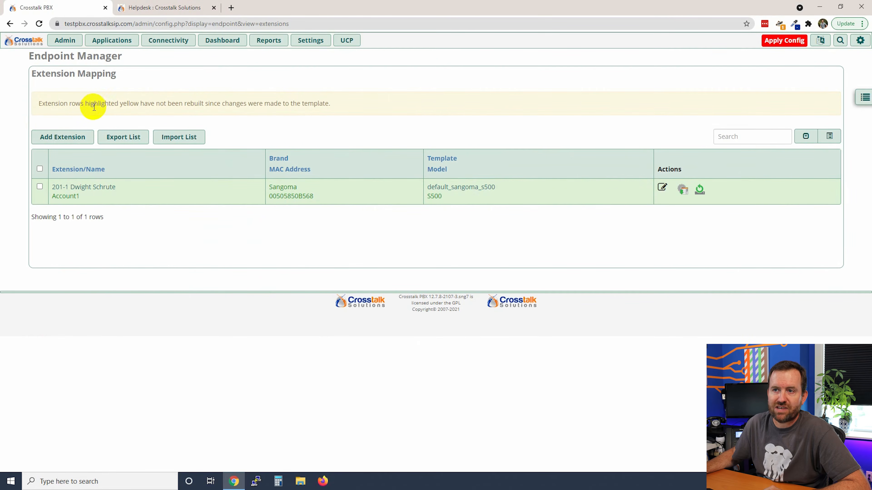
pyautogui.moveTo(119, 103); pyautogui.dragTo(362, 102)
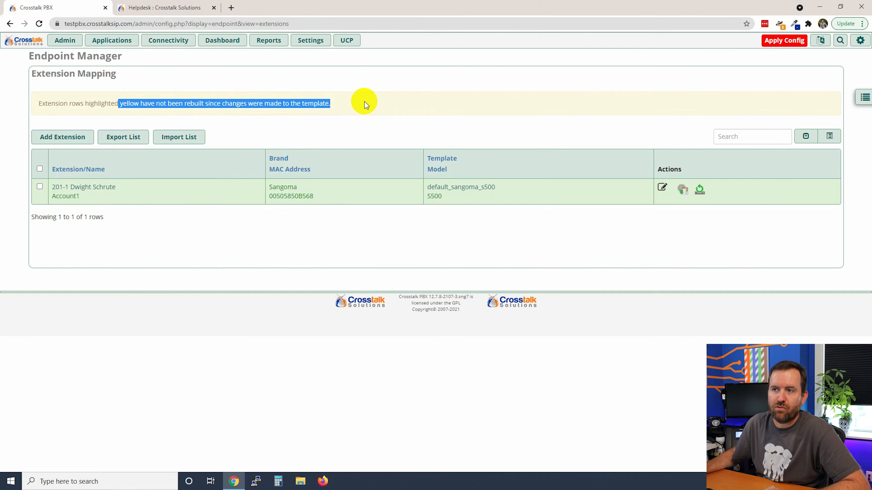
pyautogui.click(365, 101)
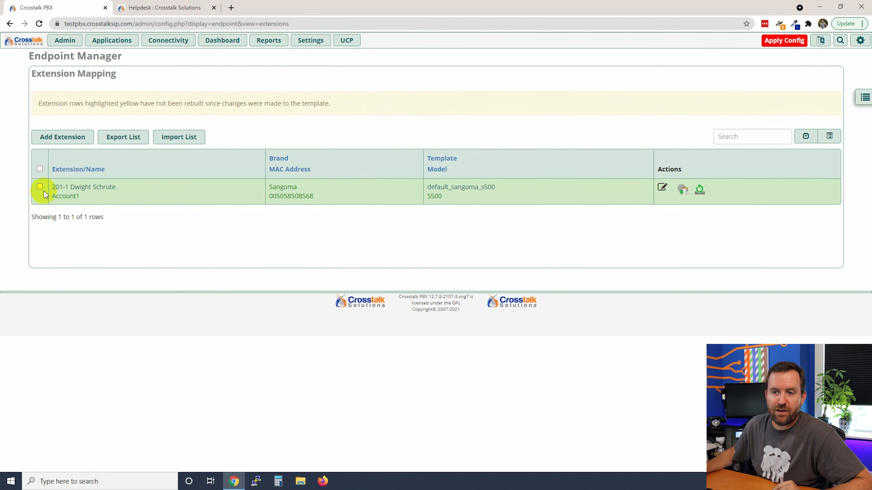
pyautogui.click(39, 187)
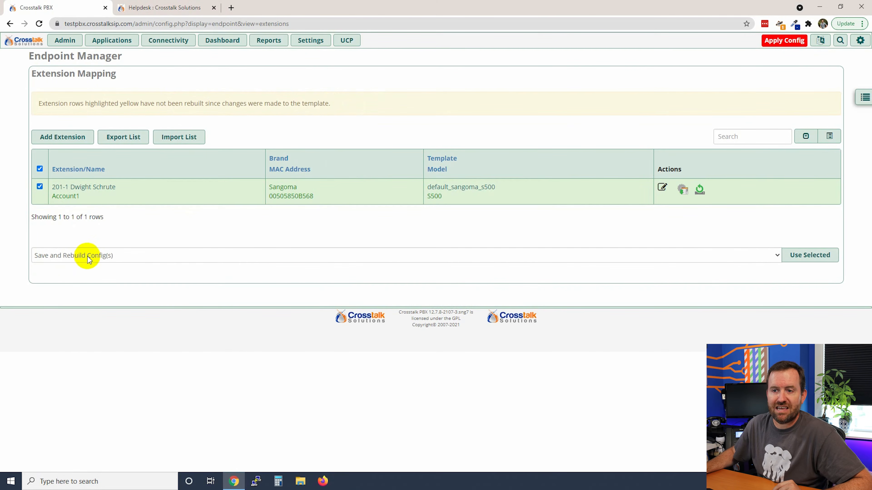
pyautogui.click(39, 169)
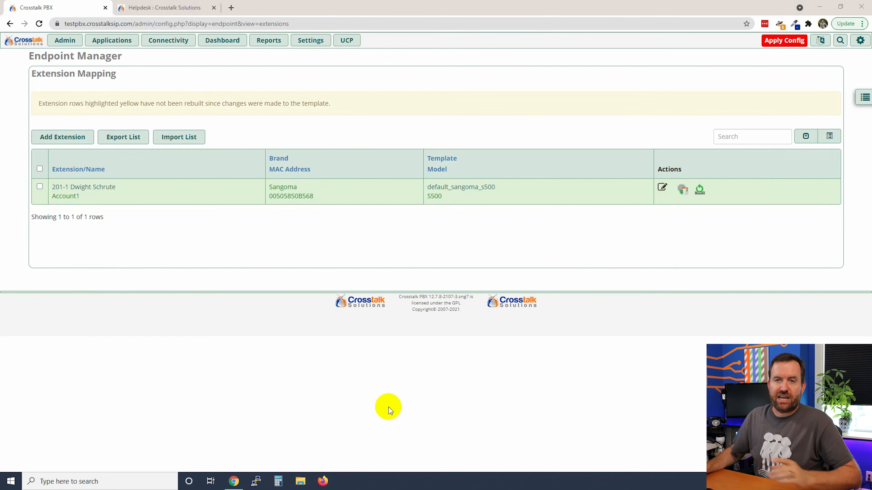
# - Apply the pending PBX configuration changes
pyautogui.click(777, 41)
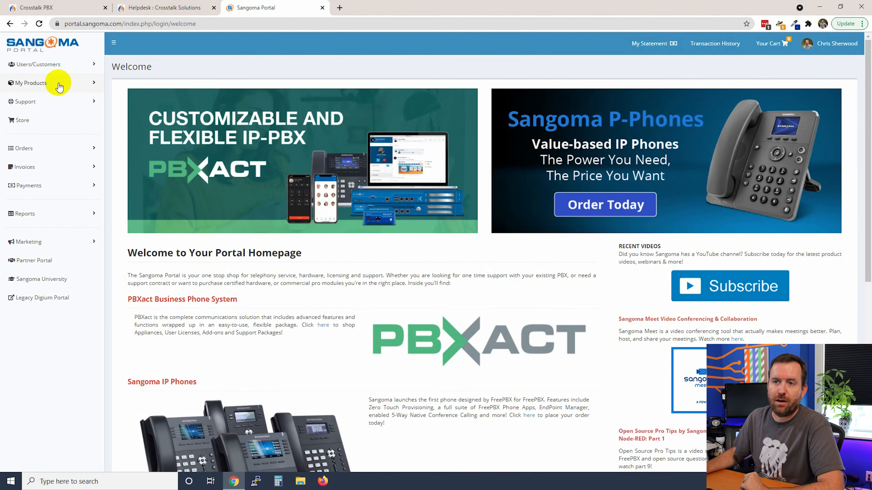
# - In the Sangoma Portal, open the list of PBX deployments and set its search type to Deployment Name
pyautogui.click(25, 85)
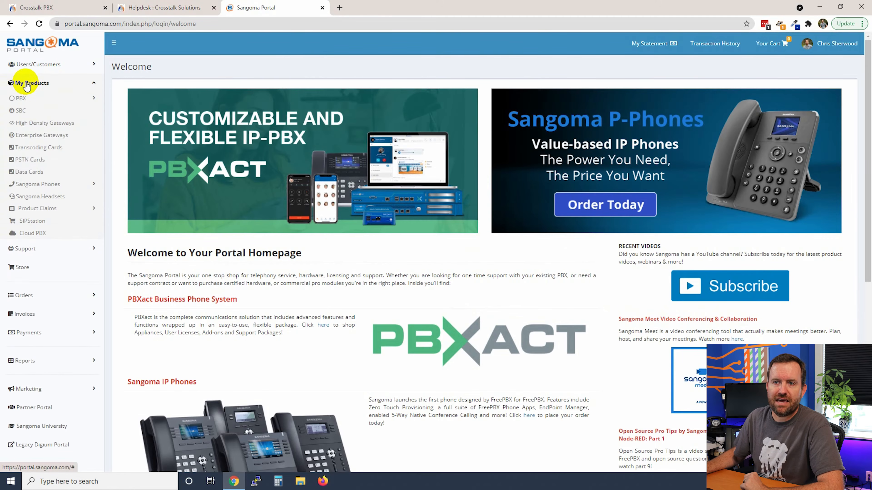
pyautogui.click(22, 100)
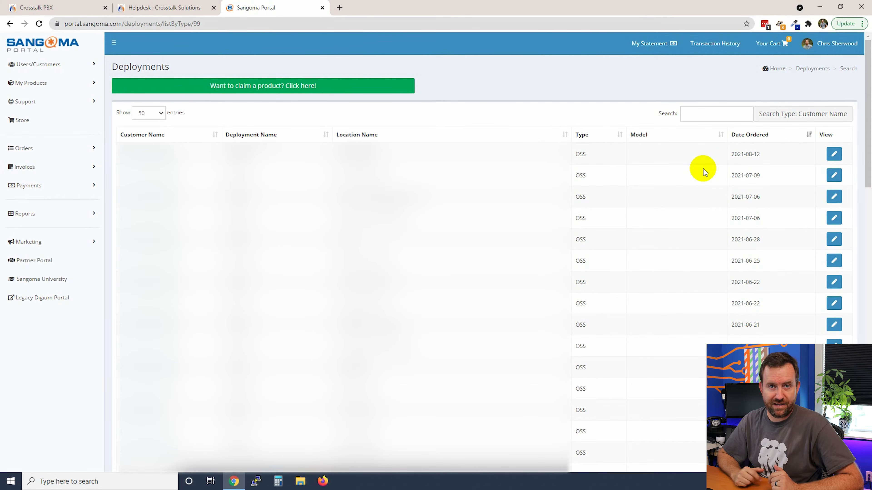
pyautogui.click(786, 117)
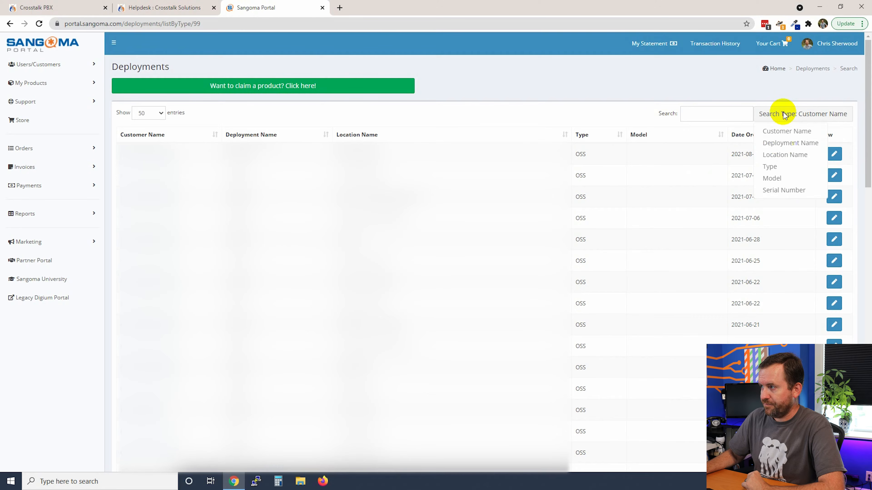
pyautogui.click(781, 144)
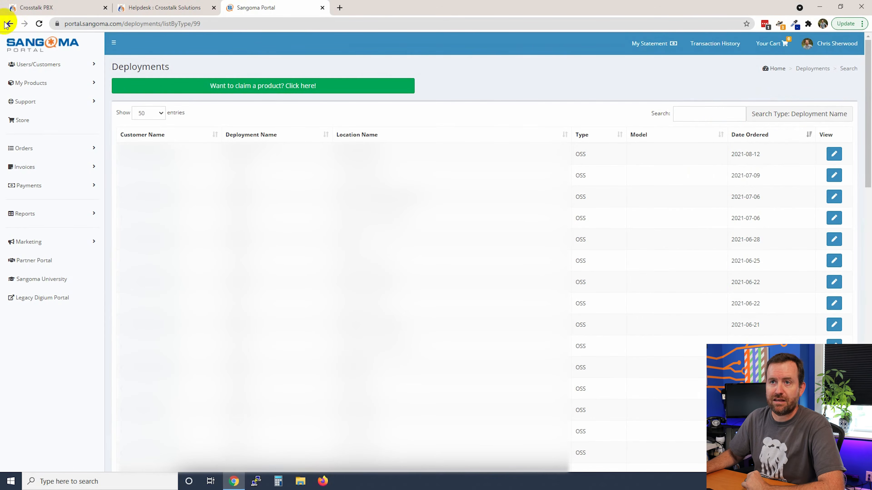
# - Back in FreePBX, open the System Admin activation page and copy the Deployment ID
pyautogui.click(38, 7)
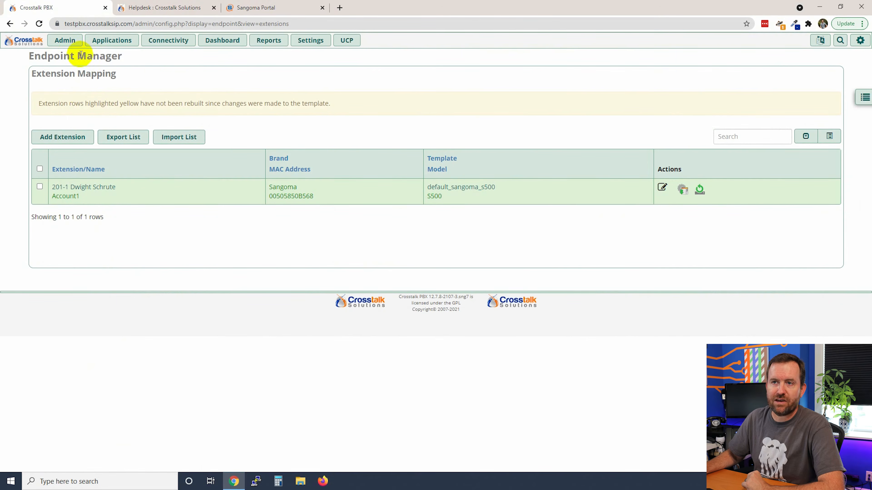
pyautogui.moveTo(69, 42)
pyautogui.click(79, 391)
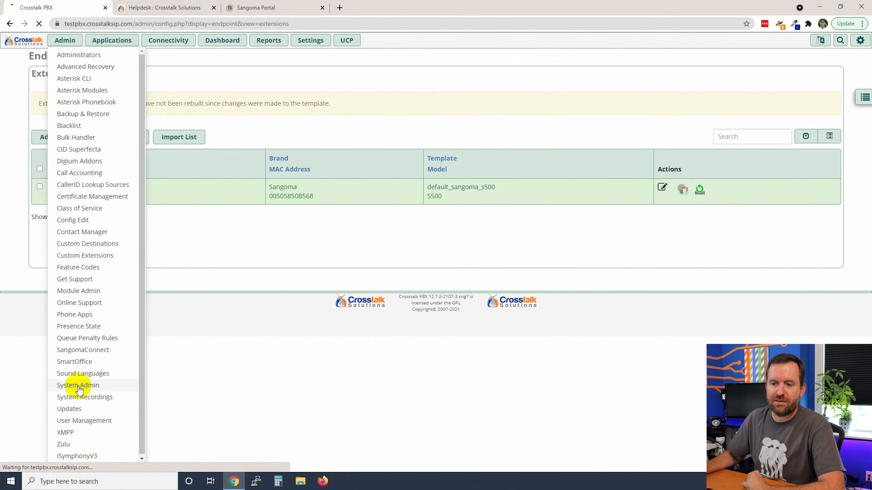
pyautogui.click(669, 73)
pyautogui.doubleClick(240, 162)
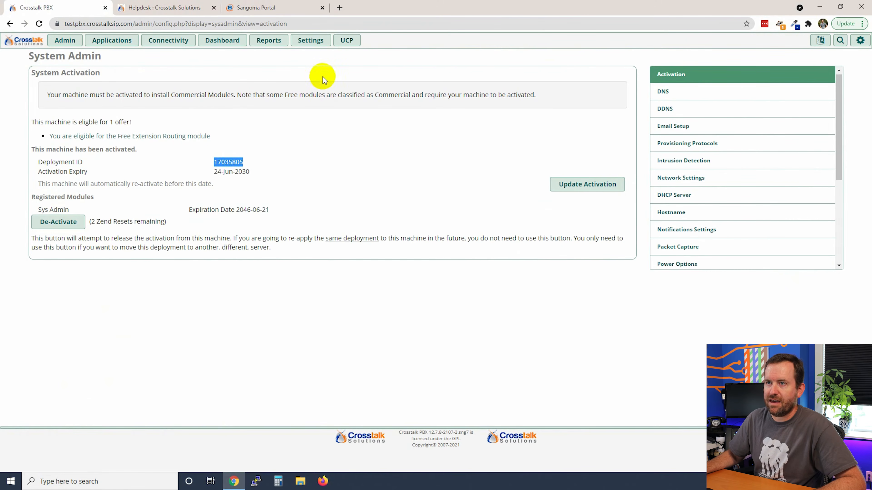
# - In the Sangoma Portal, search the deployments for the copied Deployment ID and open the matching deployment for editing
pyautogui.click(265, 8)
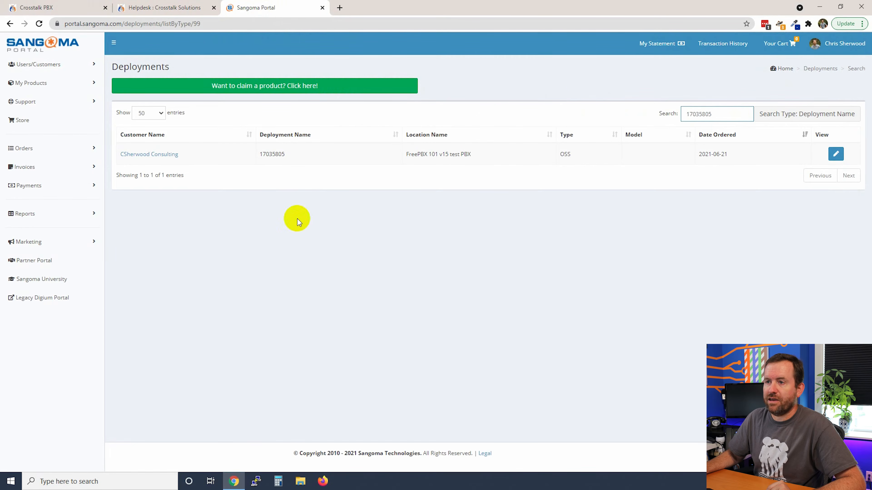
pyautogui.moveTo(409, 154); pyautogui.dragTo(476, 156)
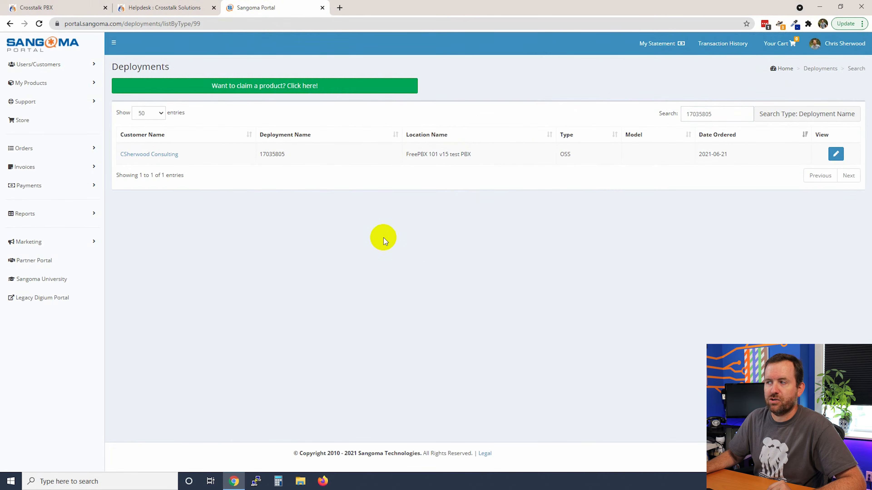
pyautogui.click(836, 155)
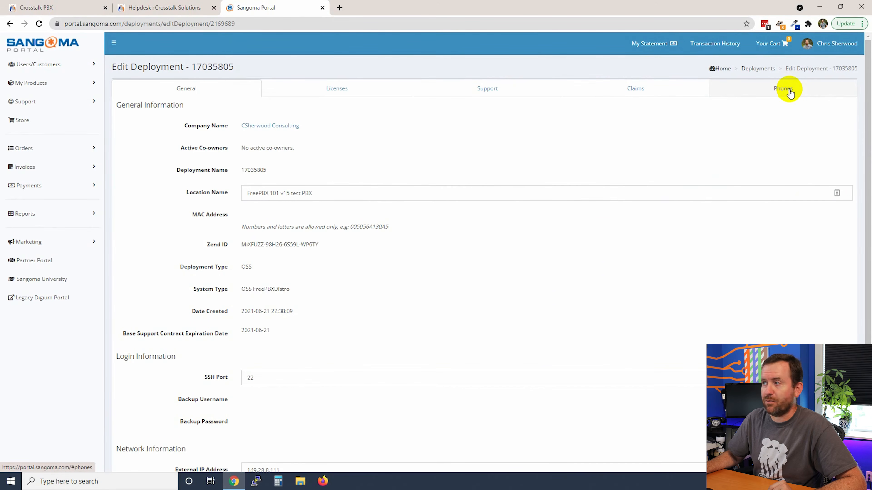
# - Check the deployment's S-Series phone redirection settings, including FQDN, provisioning credentials and port, and update the redirection
pyautogui.click(789, 92)
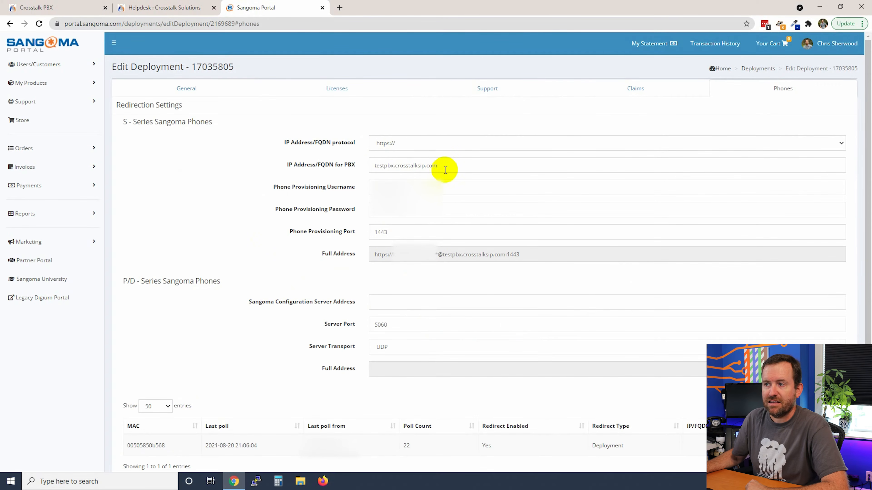
pyautogui.moveTo(442, 166); pyautogui.dragTo(357, 170)
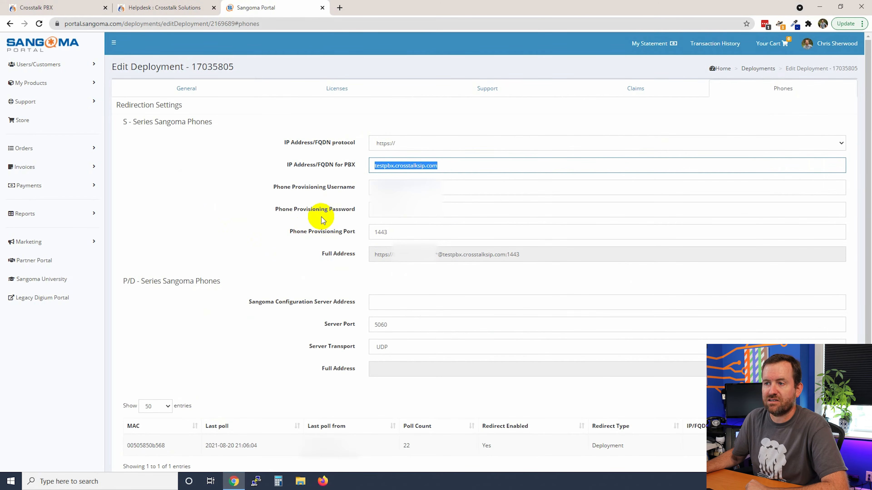
pyautogui.click(416, 187)
pyautogui.click(427, 213)
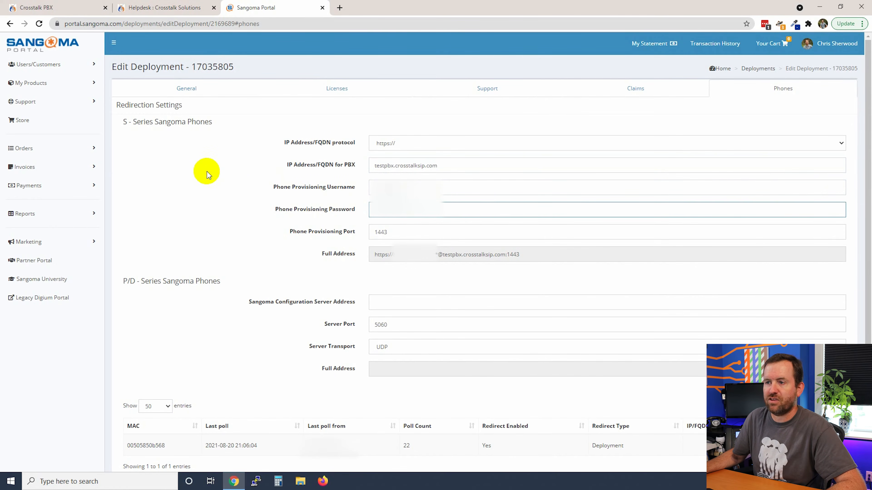
pyautogui.click(396, 234)
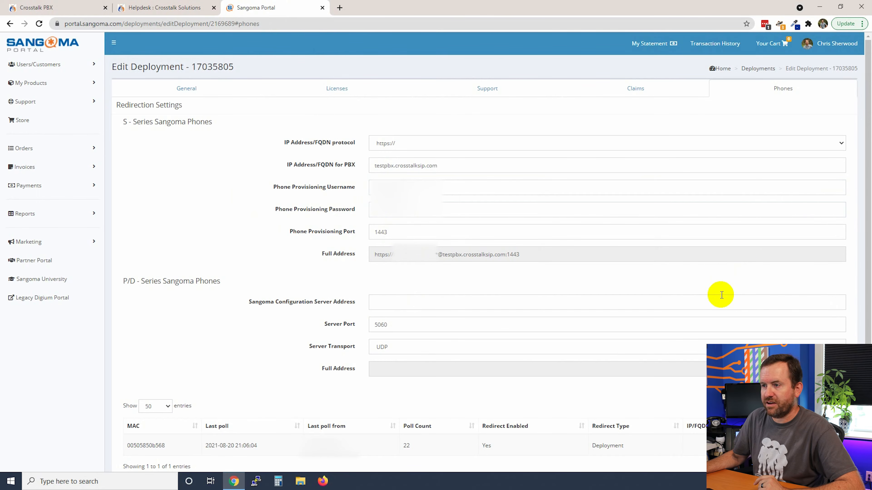
pyautogui.scroll(-3, 721, 295)
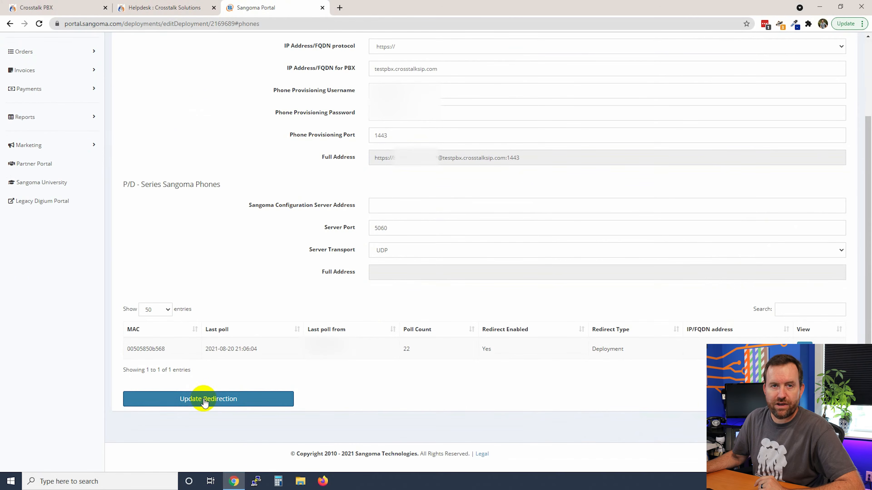
pyautogui.click(204, 401)
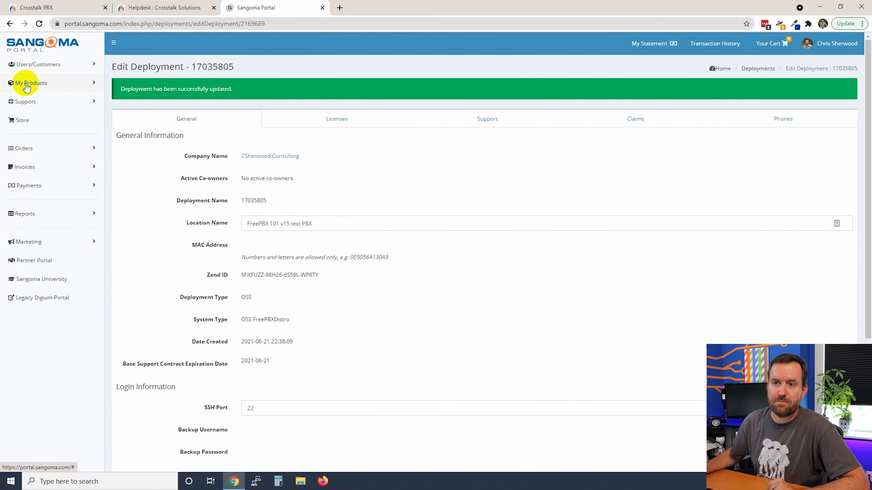
# - Search the portal's Sangoma phones by serial number for 00505850B568 and open the matching S500 phone for editing
pyautogui.click(26, 86)
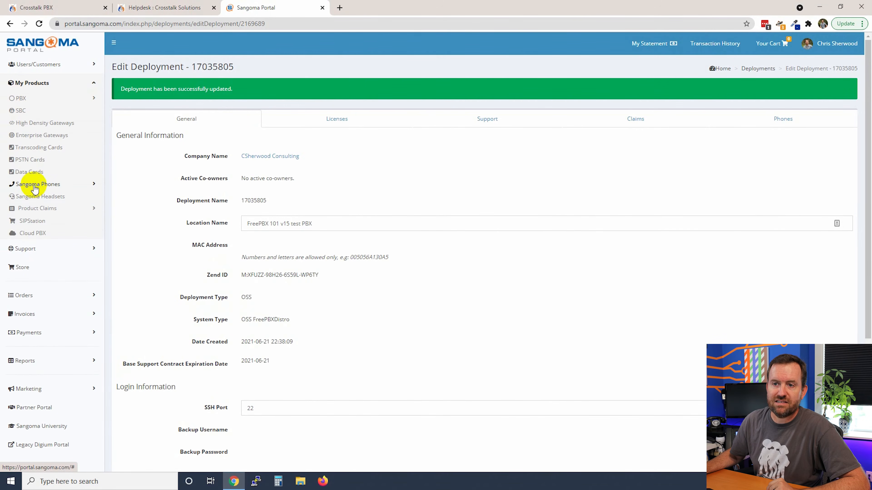
pyautogui.click(31, 185)
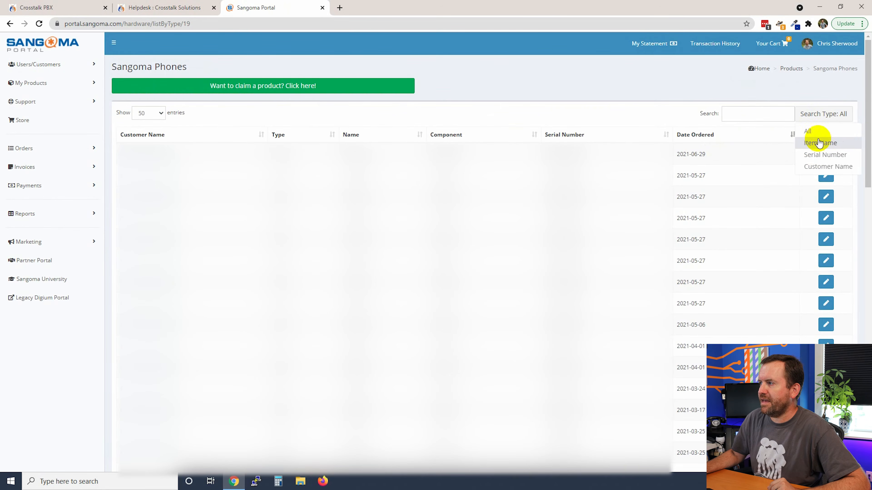
pyautogui.click(820, 155)
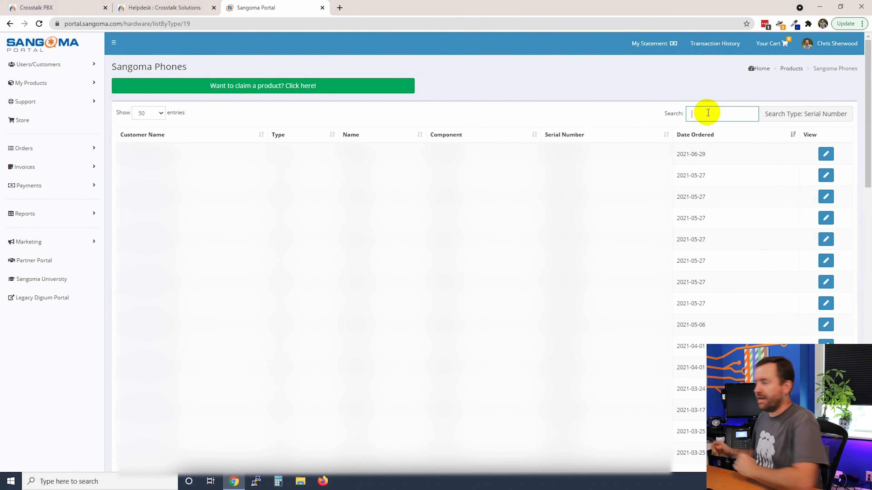
pyautogui.press('Return')
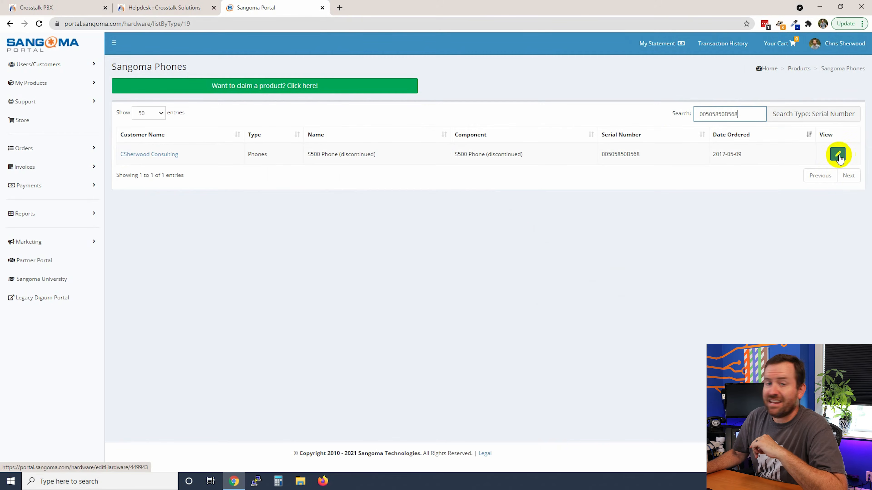
pyautogui.click(838, 155)
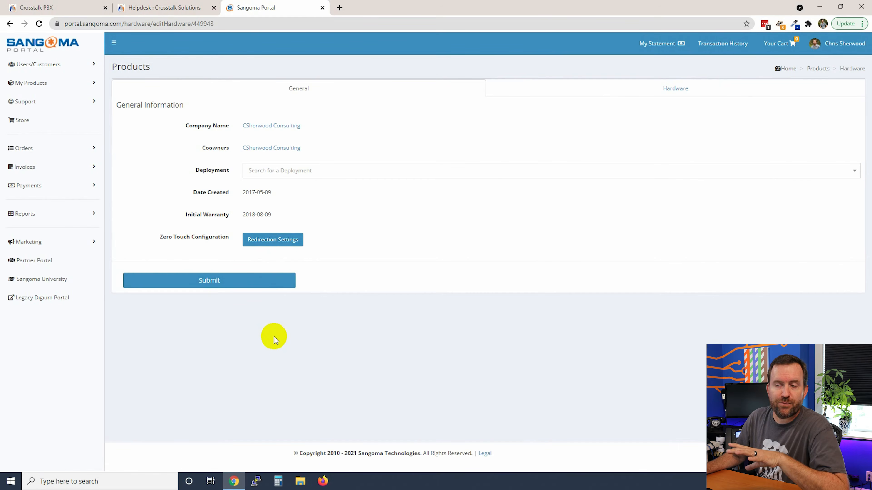
# - Open the phone's zero touch redirection settings, check its MAC address and assigned deployment, and submit the settings
pyautogui.click(267, 241)
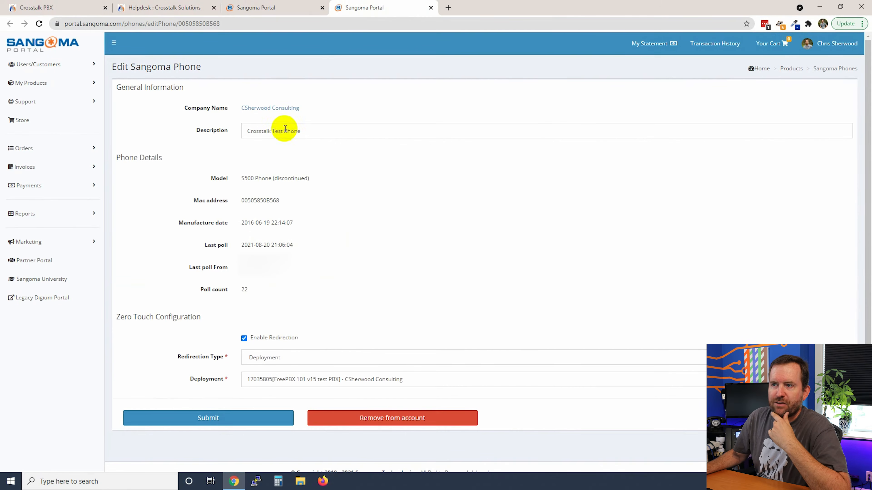
pyautogui.moveTo(239, 204); pyautogui.dragTo(309, 206)
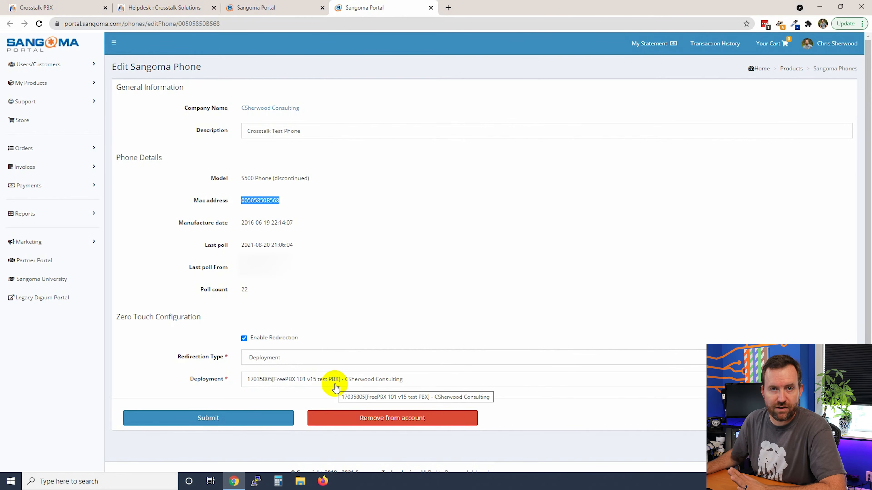
pyautogui.click(203, 418)
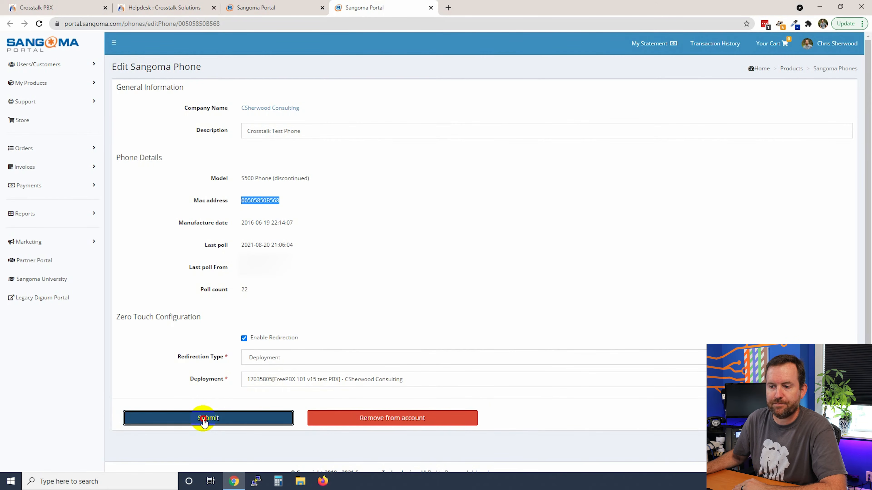